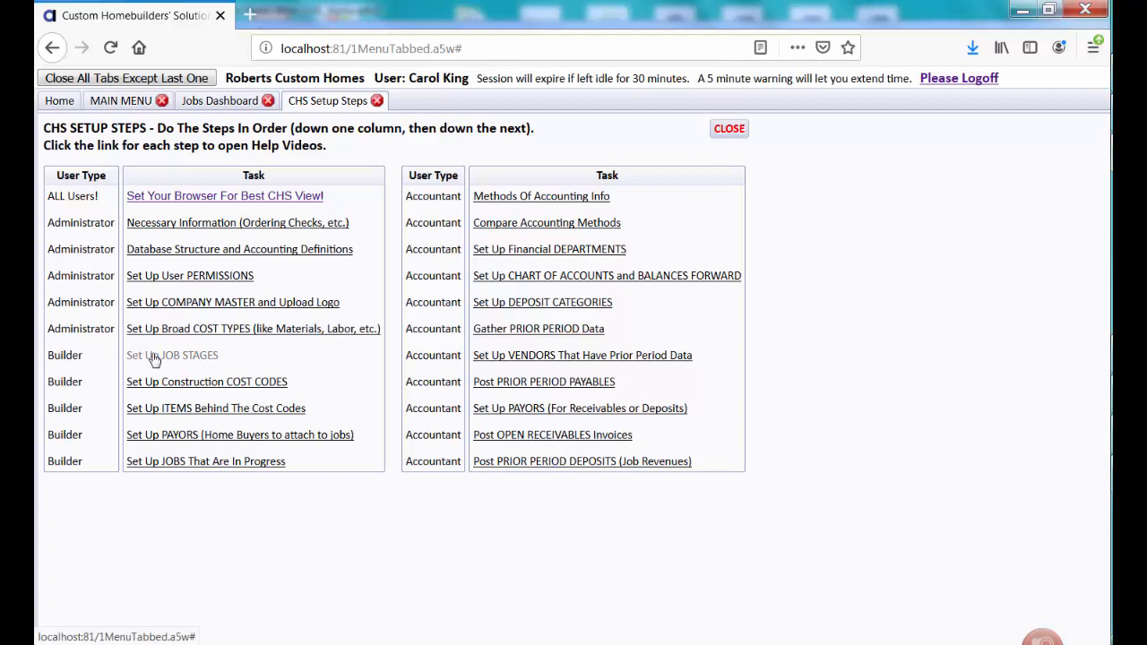
- Open the Job Stages help from the 'Set Up JOB STAGES' link on the CHS Setup Steps list
left_click(154, 356)
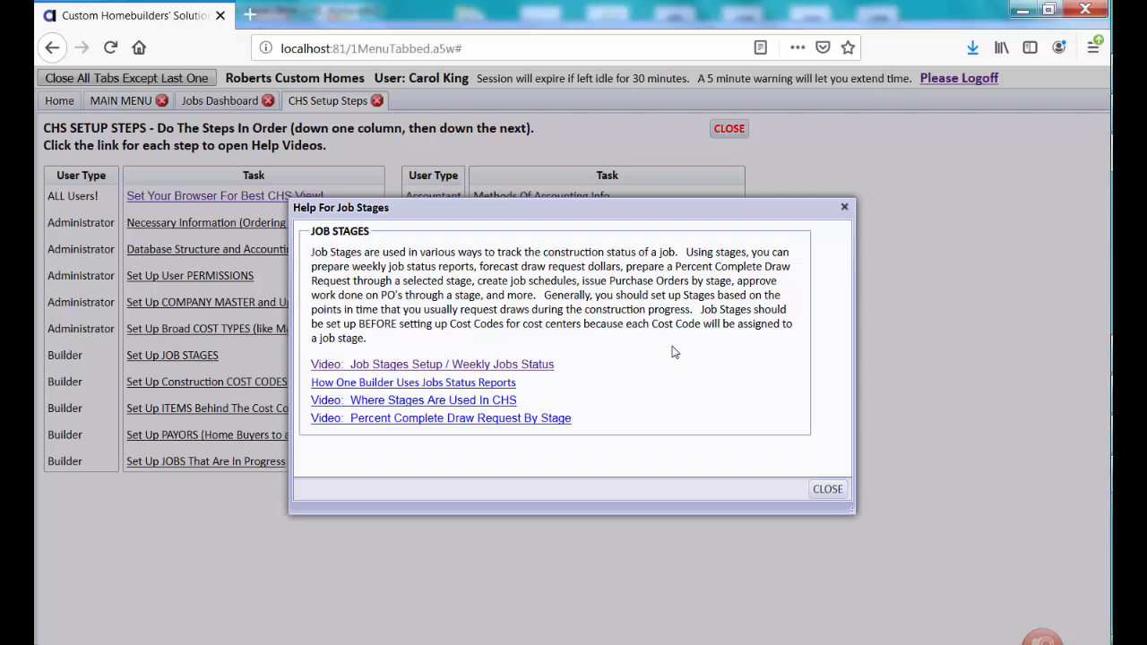
- Close the Help For Job Stages window to return to the CHS Setup Steps list
left_click(827, 489)
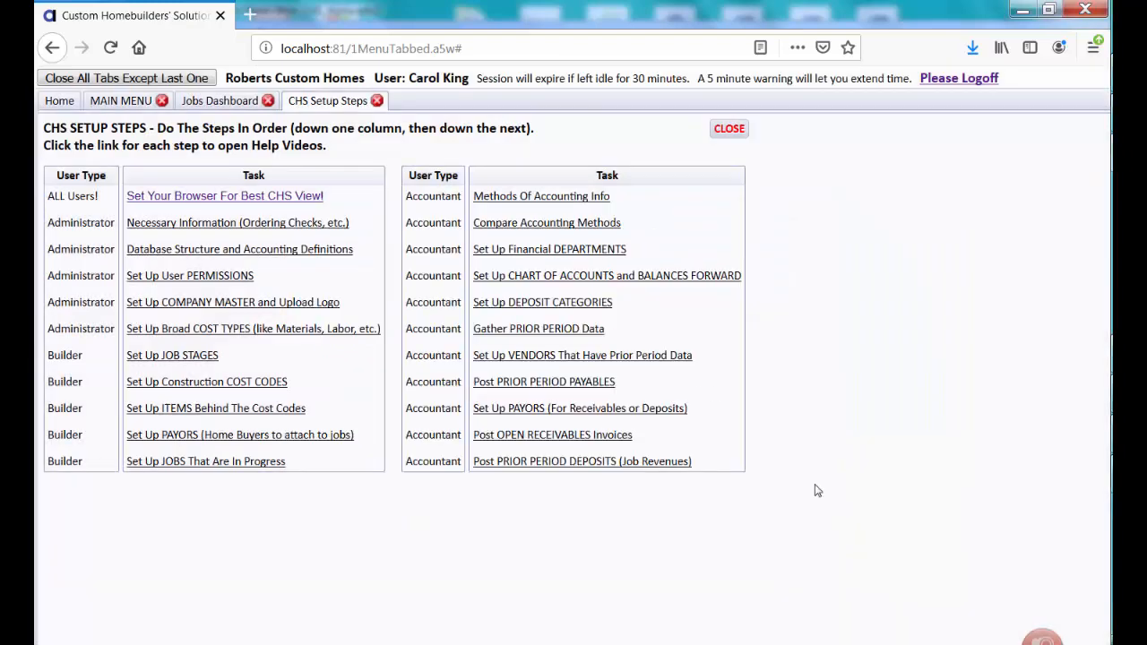
- On the Main Menu, collapse all sections and expand only Job Status, Schedules, Log
left_click(109, 105)
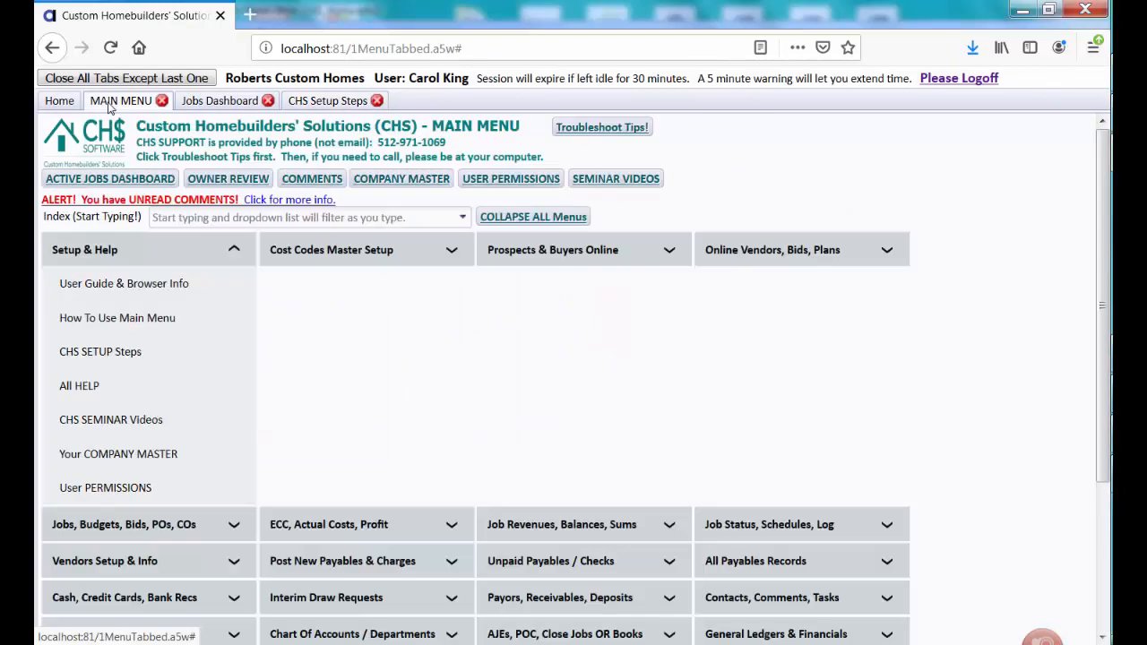
left_click(499, 220)
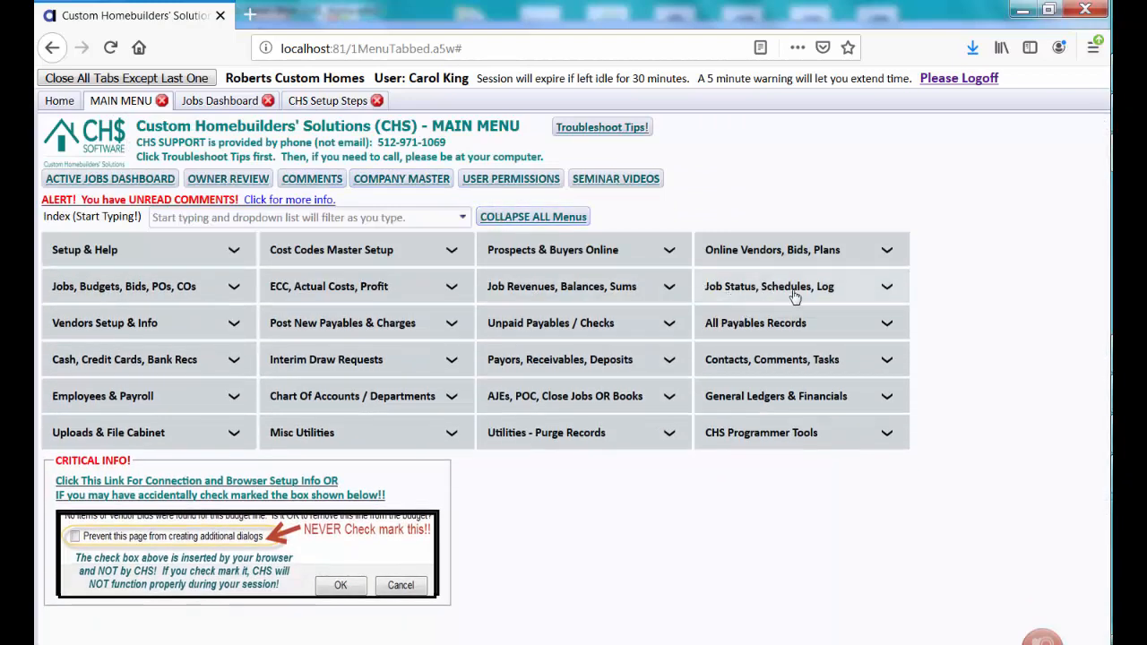
left_click(804, 288)
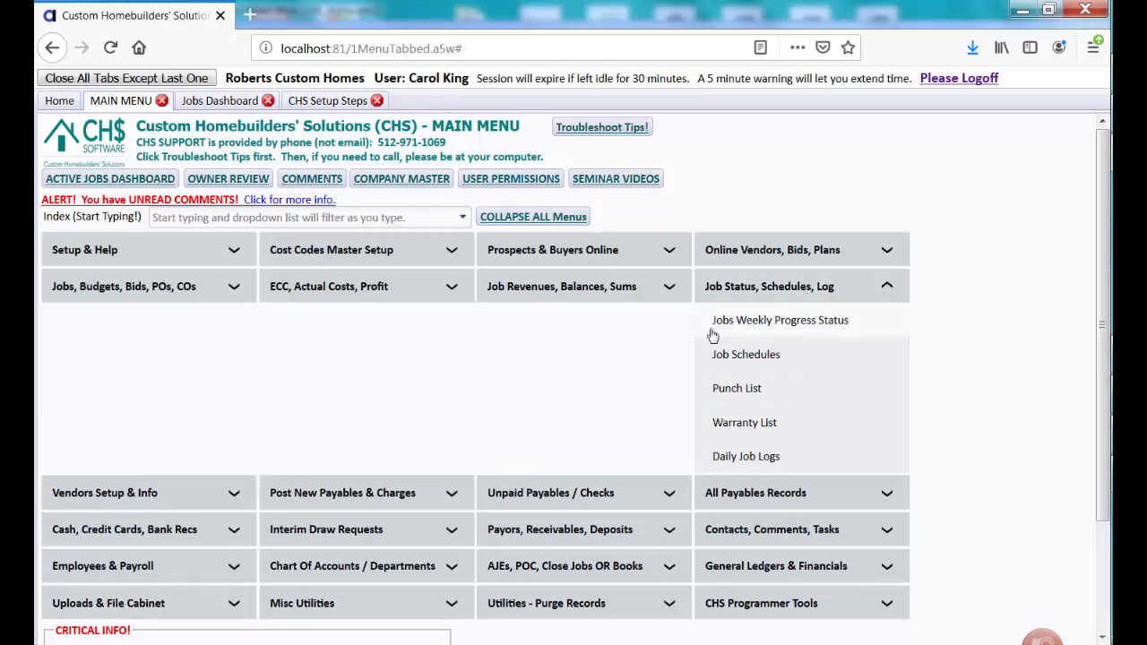
- Switch to the Jobs Dashboard showing job SMITHJOHN's details and links
left_click(201, 102)
left_click(124, 102)
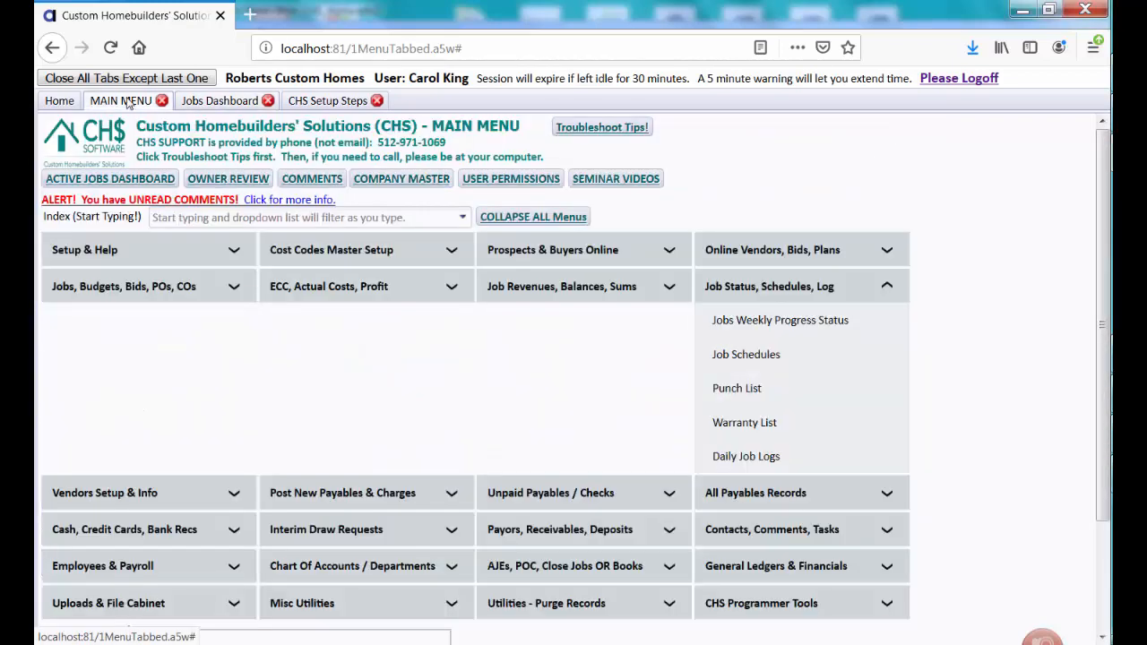
left_click(210, 104)
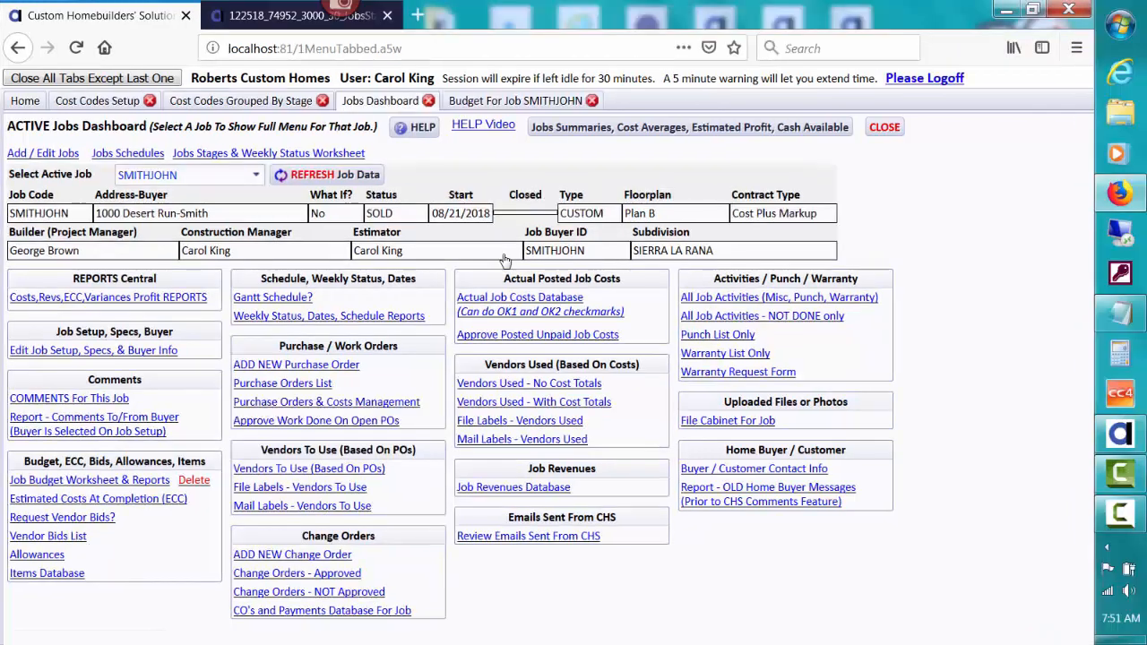
- Open the Jobs Stages & Weekly Status Worksheet, then its View/Edit Stage Categories list
left_click(296, 149)
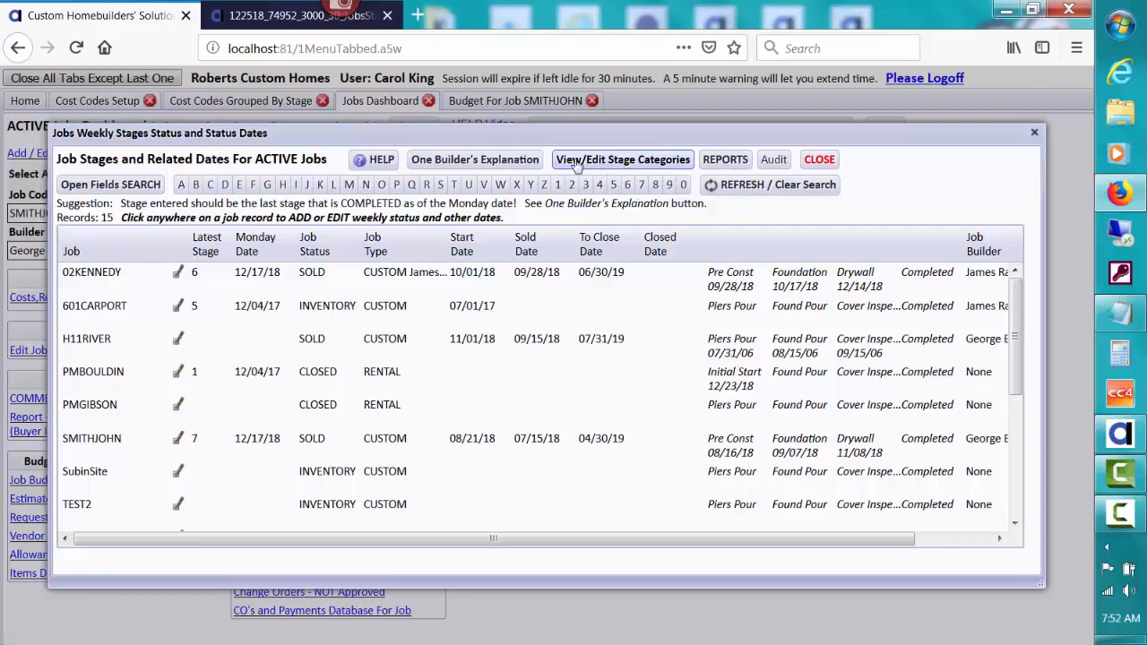
left_click(643, 160)
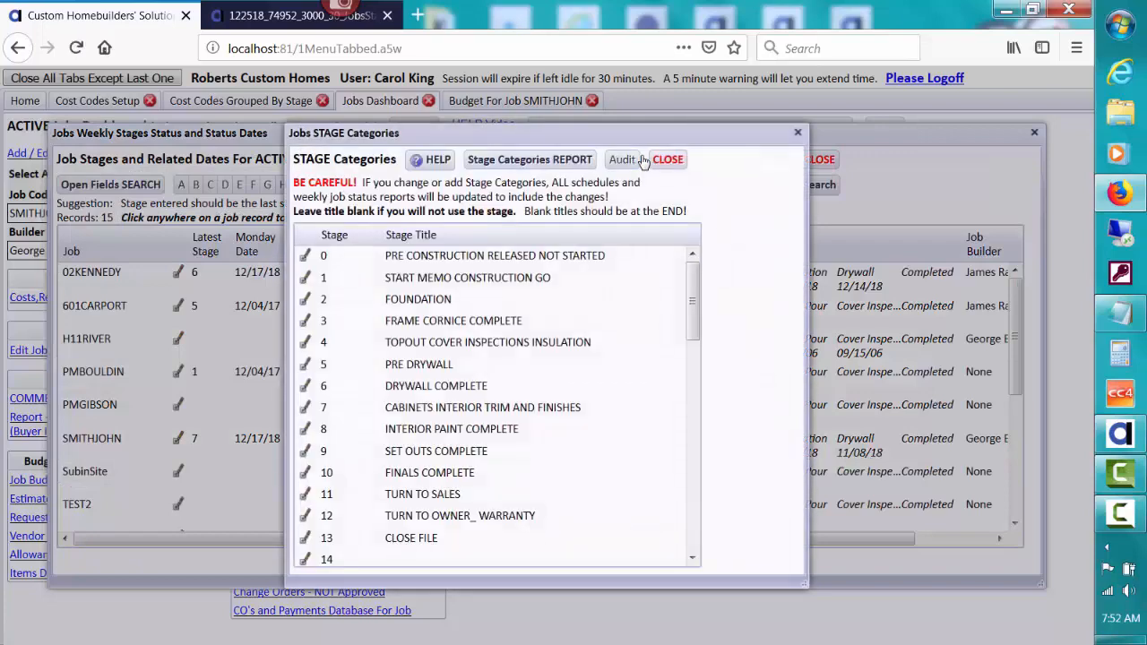
- Read the JOB STAGES and WEEKLY STATUS tutorial in Help, then return to Stage Categories
left_click(439, 160)
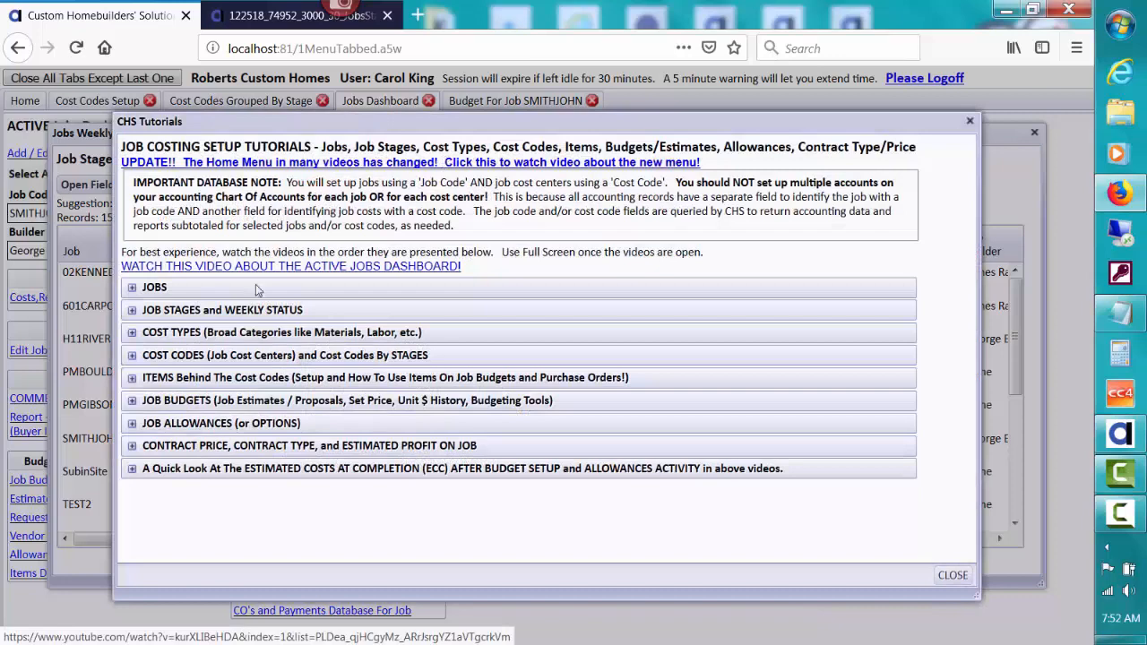
left_click(242, 312)
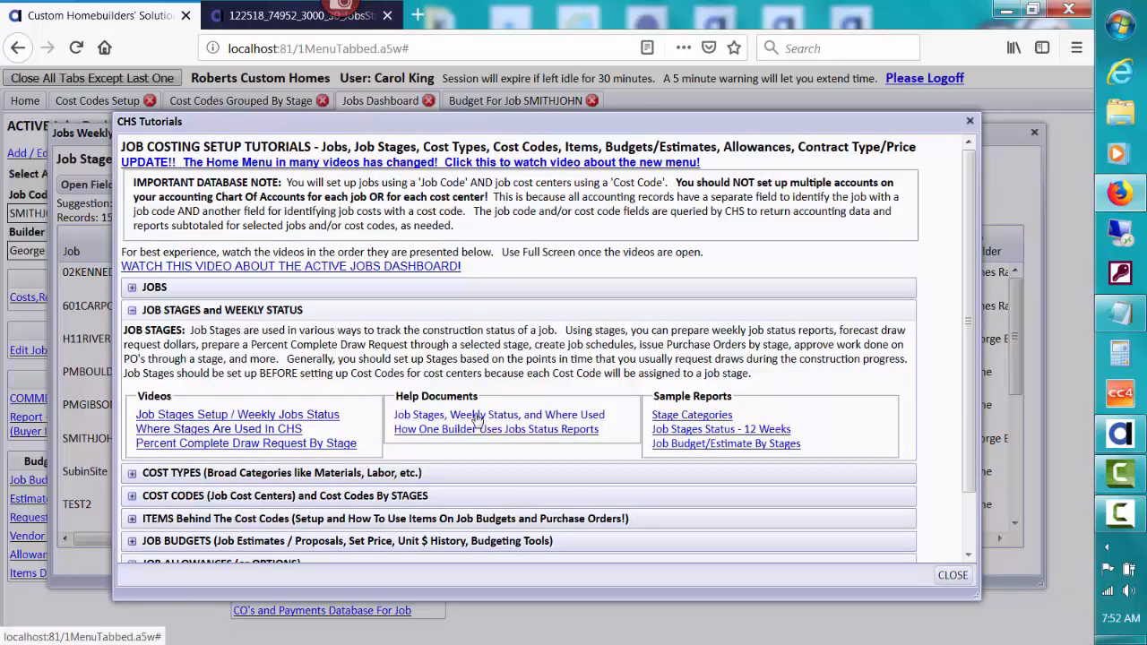
left_click(953, 577)
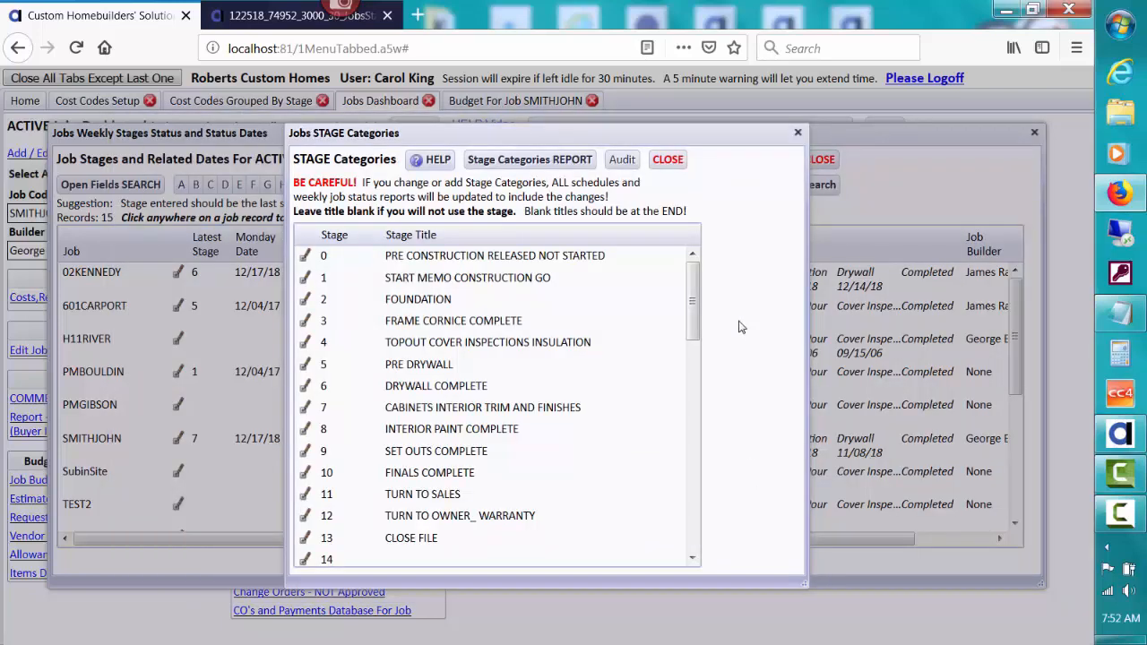
left_click_drag(695, 271, 684, 306)
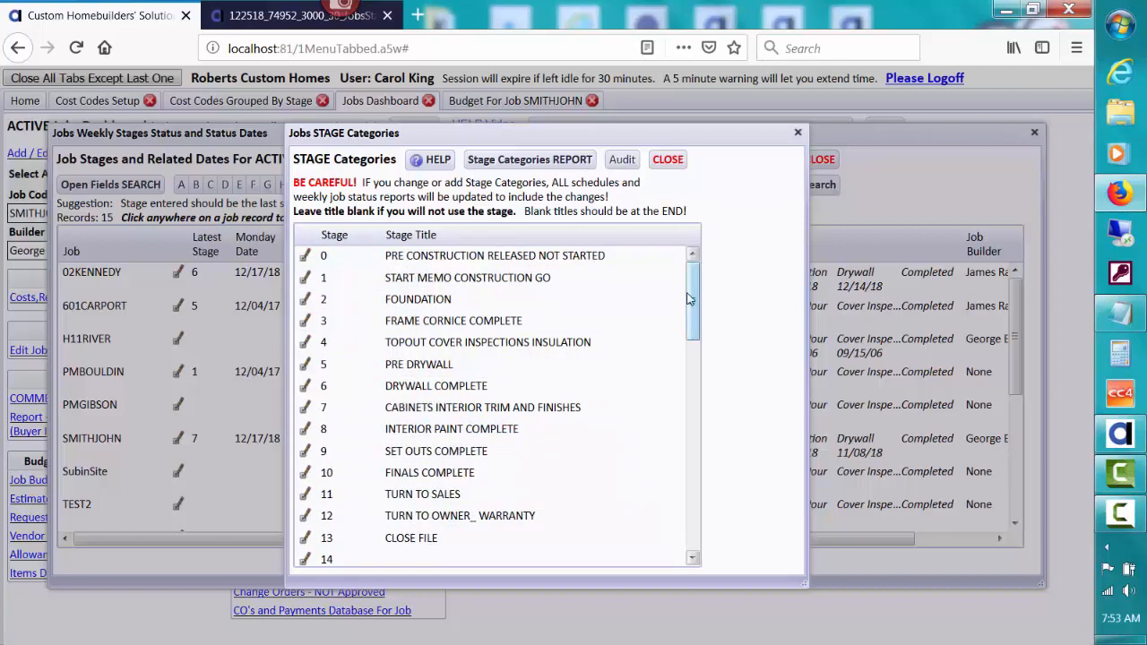
left_click_drag(689, 295, 689, 323)
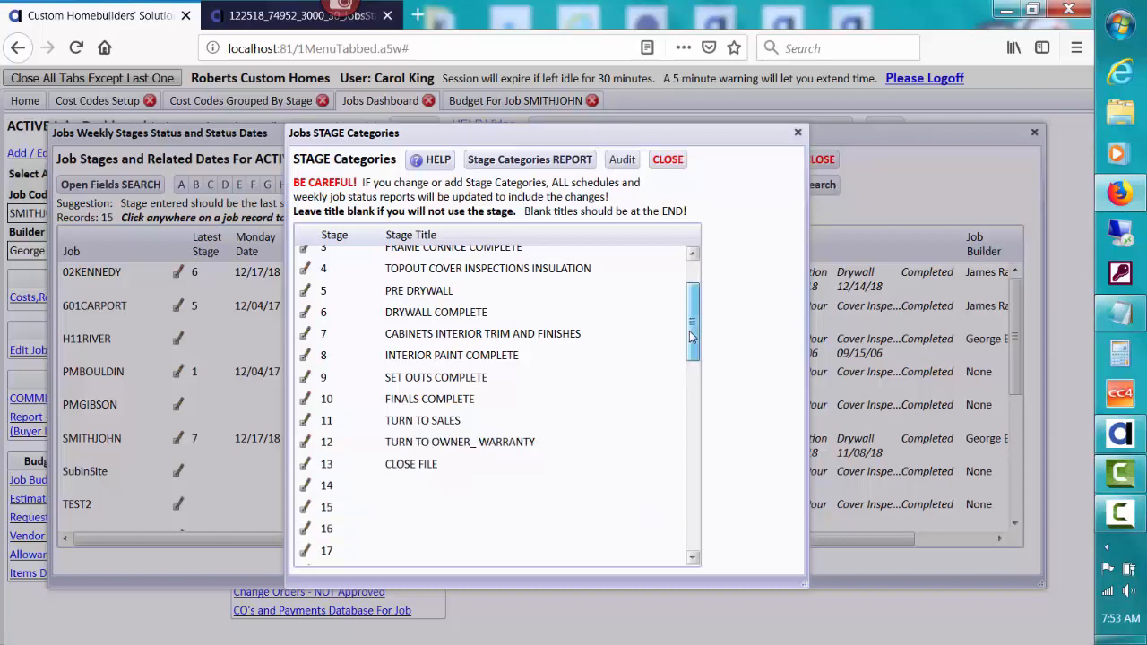
left_click_drag(690, 336, 691, 306)
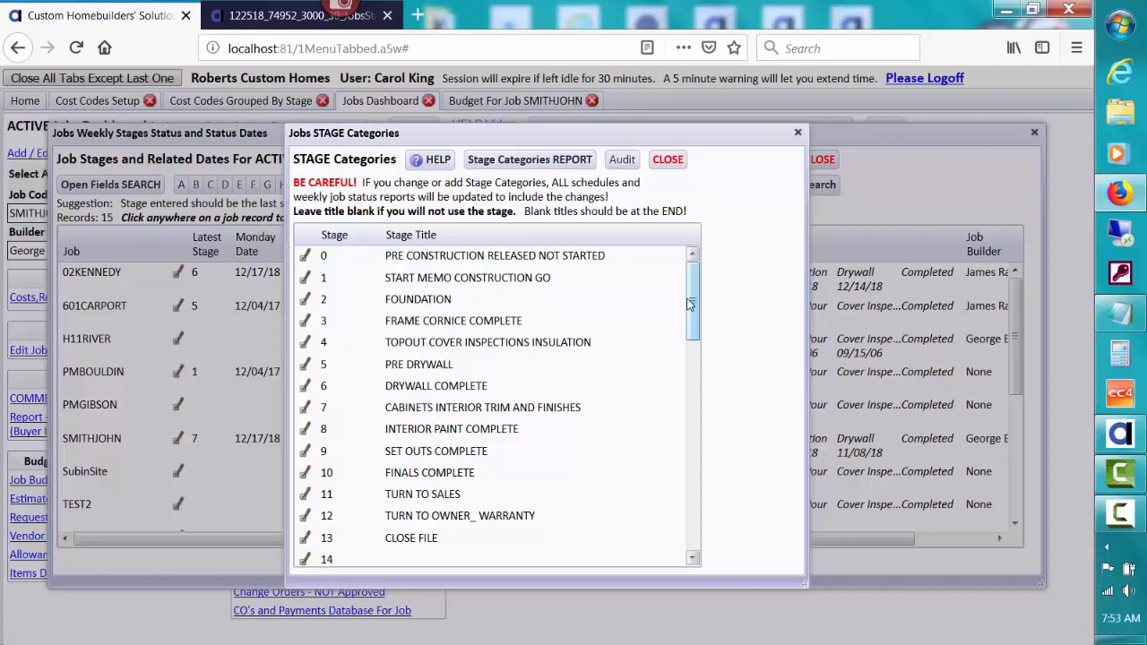
left_click_drag(690, 304, 684, 280)
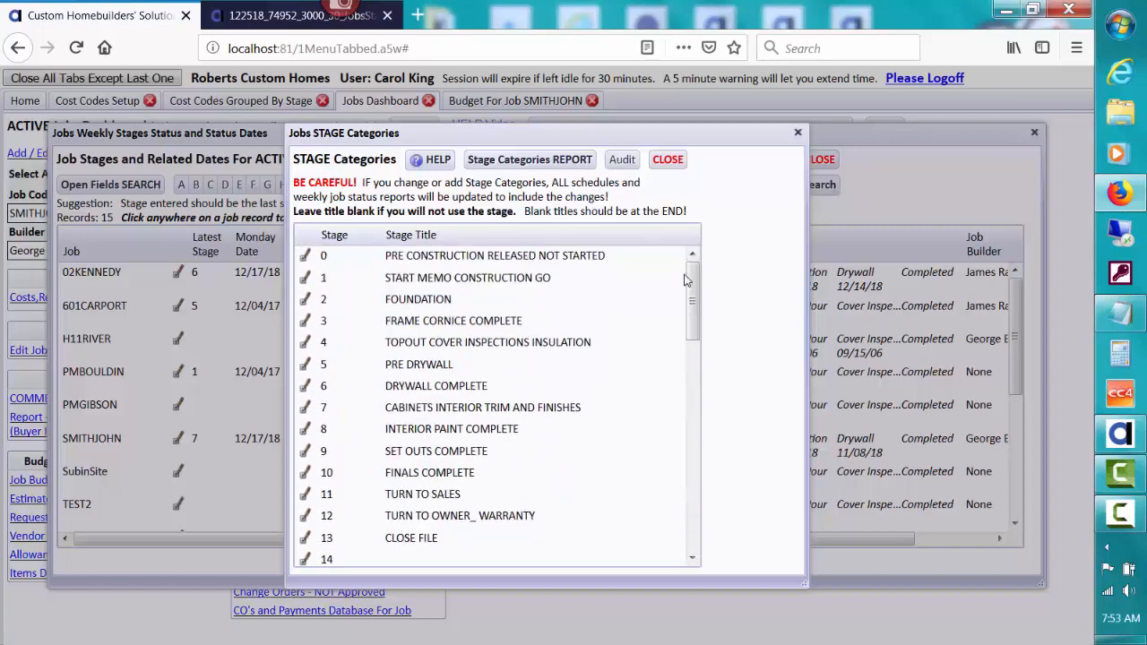
- Remove the final E from stage 7's title, CABINETS INTERIOR TRIM AND FINISHES
left_click(305, 280)
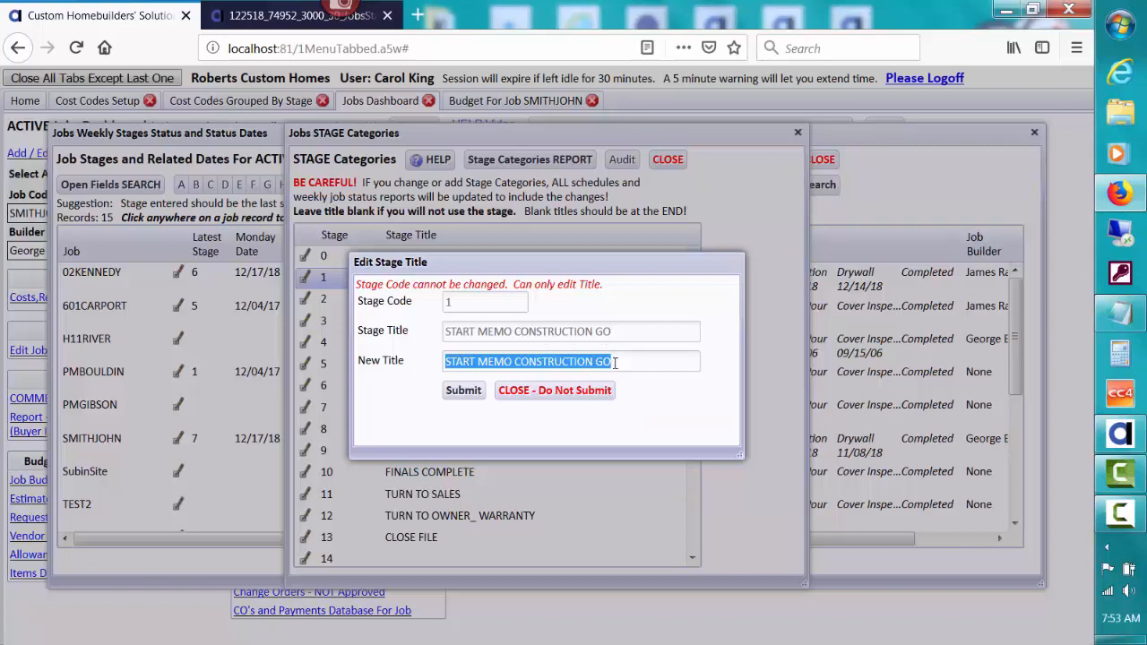
left_click(572, 391)
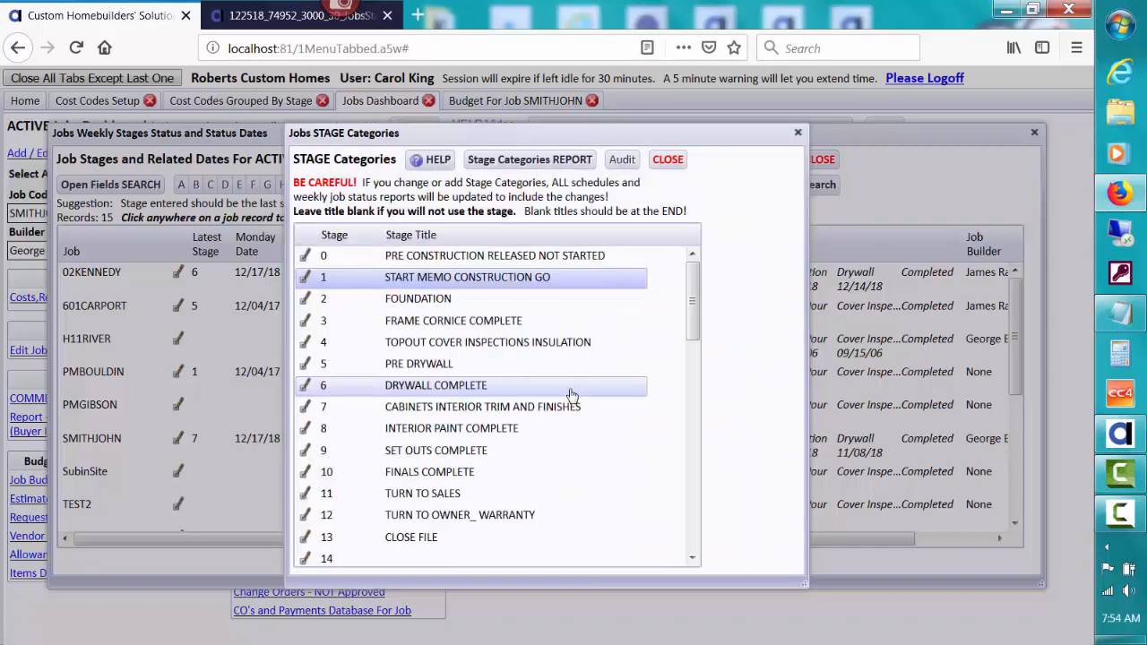
left_click(307, 409)
left_click(662, 361)
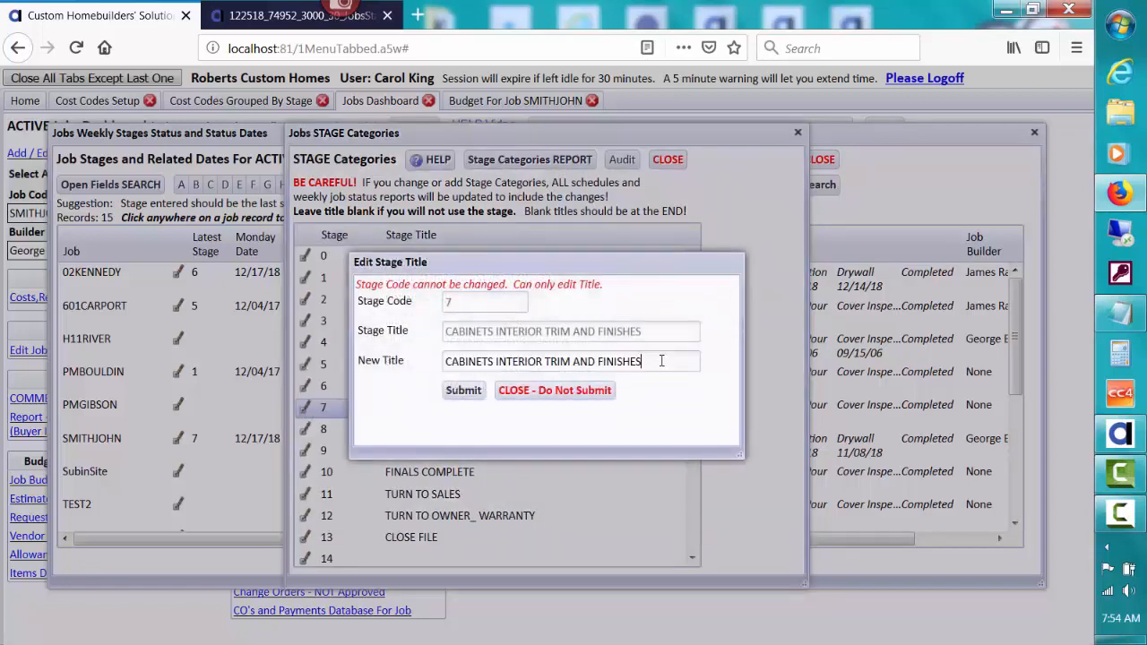
key("BackSpace")
left_click(464, 392)
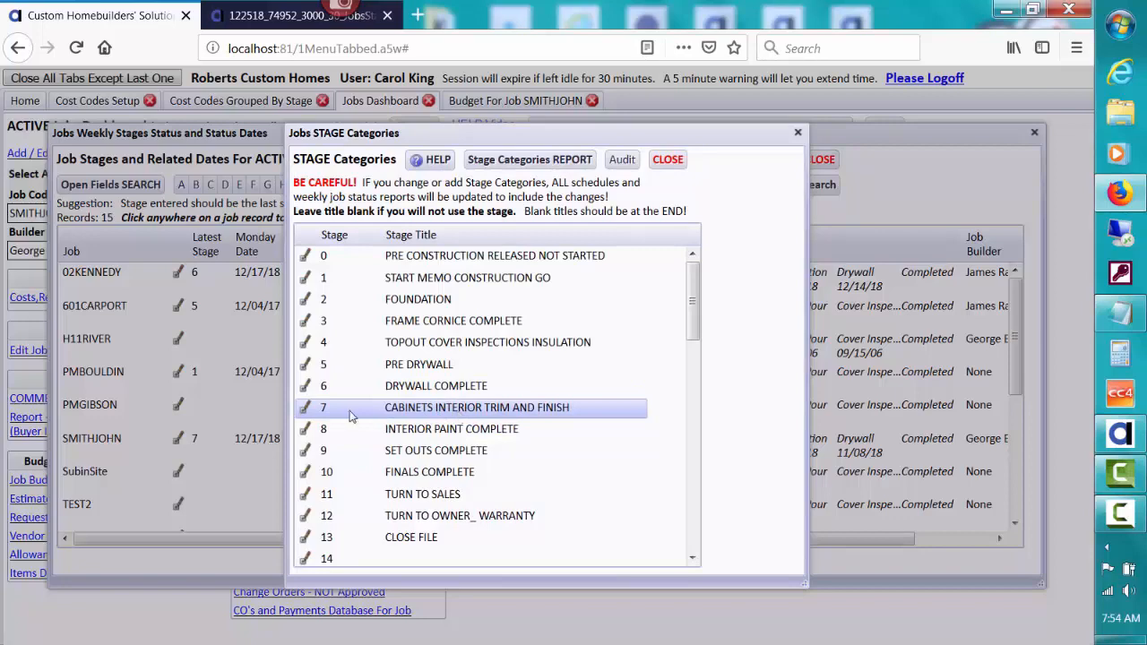
- Restore stage 7's title to CABINETS INTERIOR TRIM AND FINISHES and review the Audit Records
left_click(306, 407)
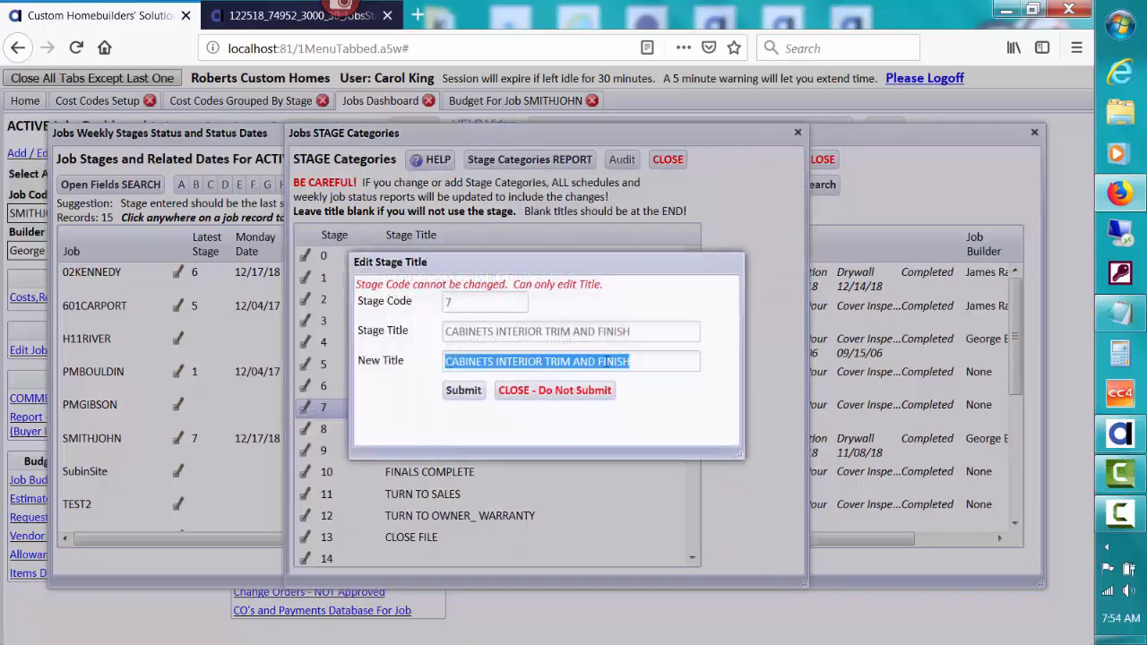
left_click(653, 361)
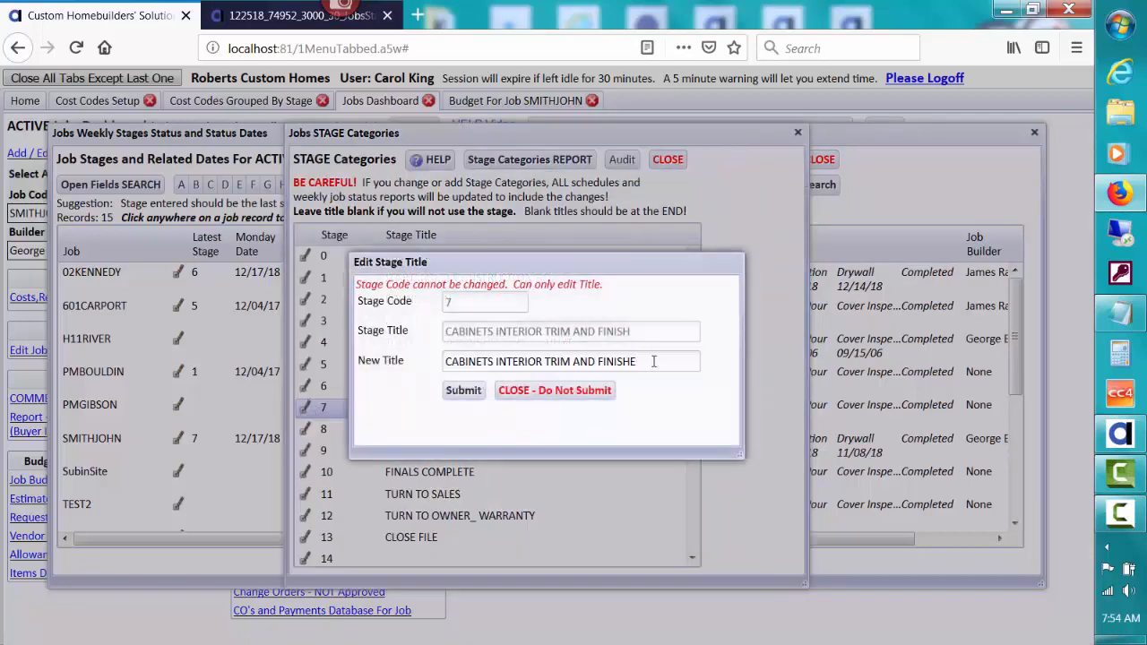
left_click(468, 390)
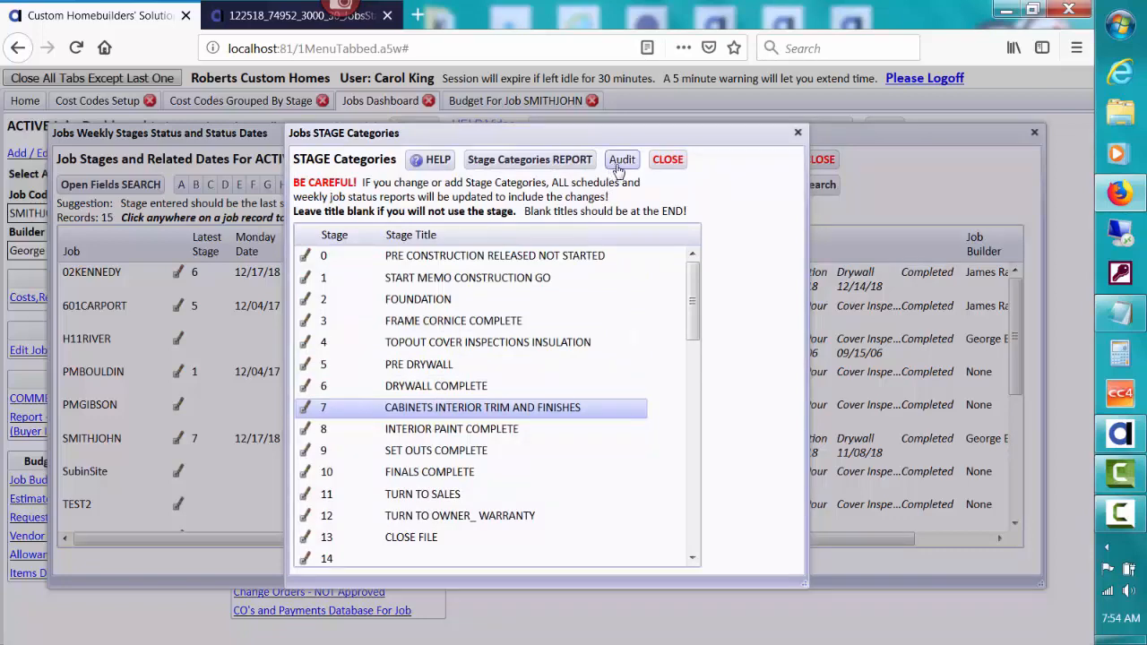
left_click(620, 165)
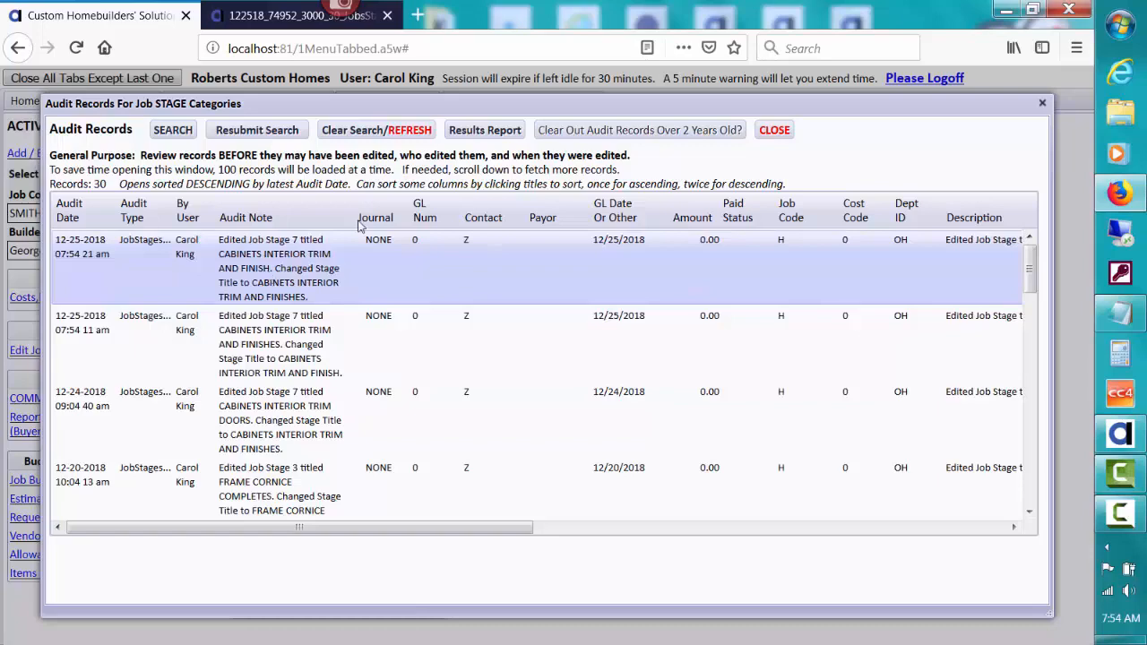
left_click(773, 130)
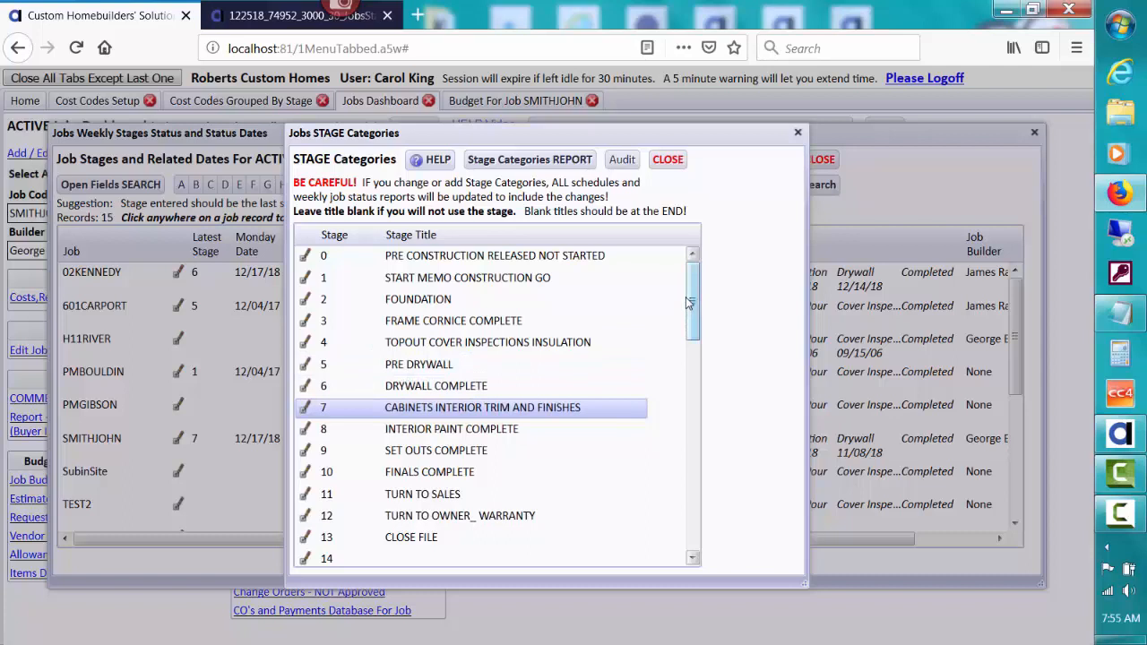
mouse_move(688, 303)
left_mouse_down()
mouse_move(688, 330)
mouse_move(687, 291)
left_mouse_up()
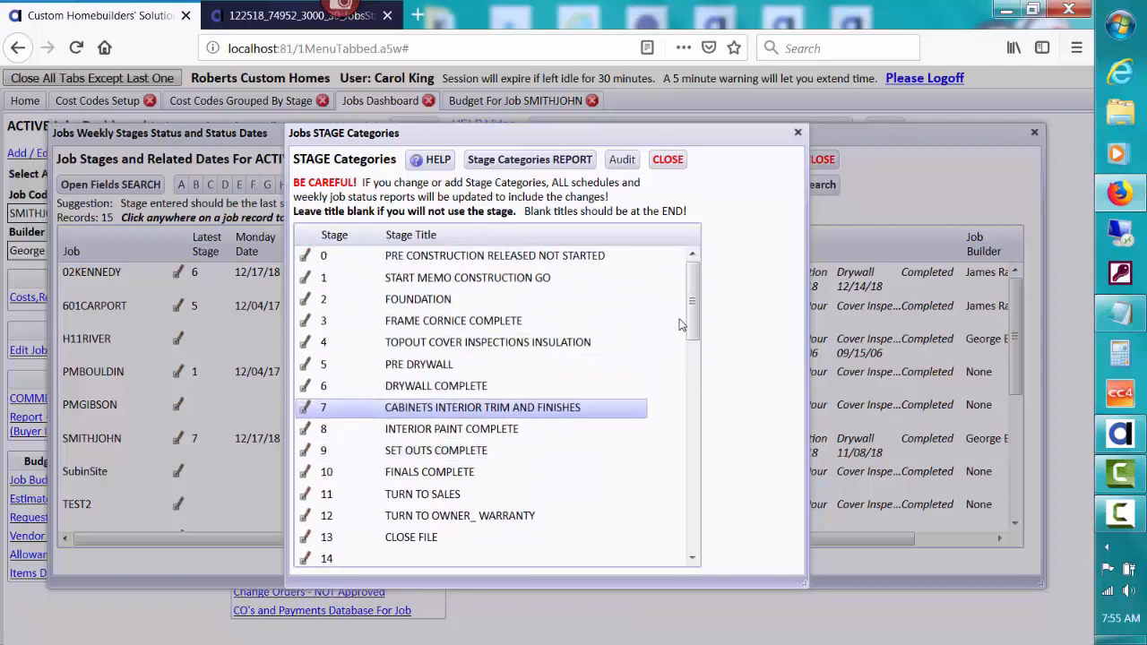
- Close Stage Categories and open the One Builder's Explanation PDF on weekly status reports
left_click(678, 161)
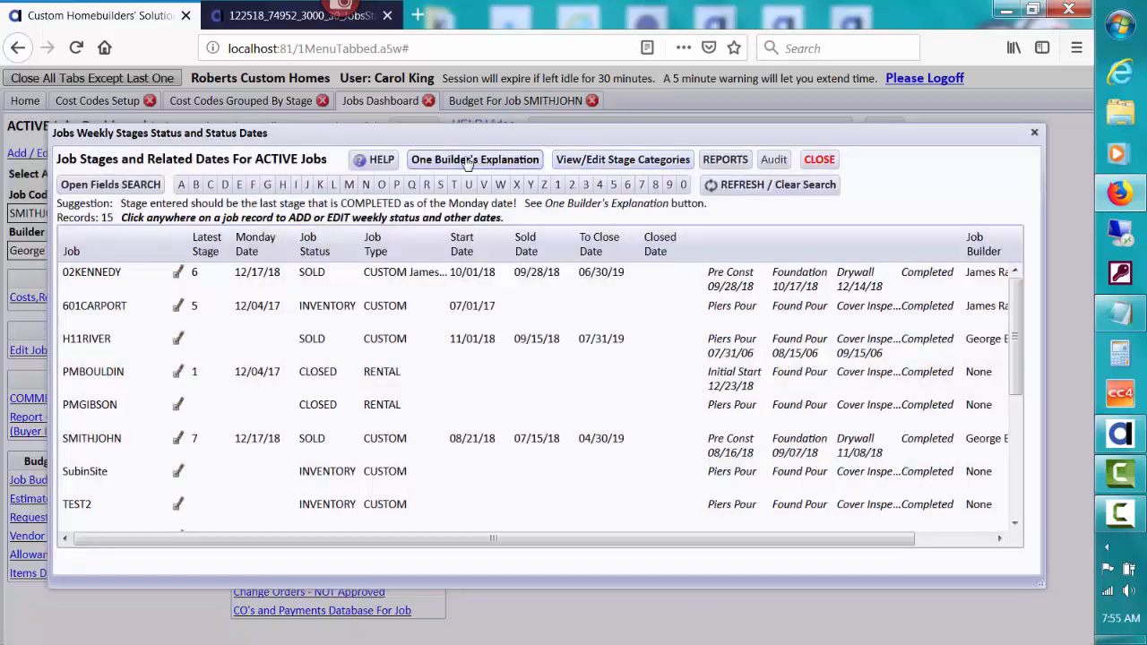
left_click(468, 159)
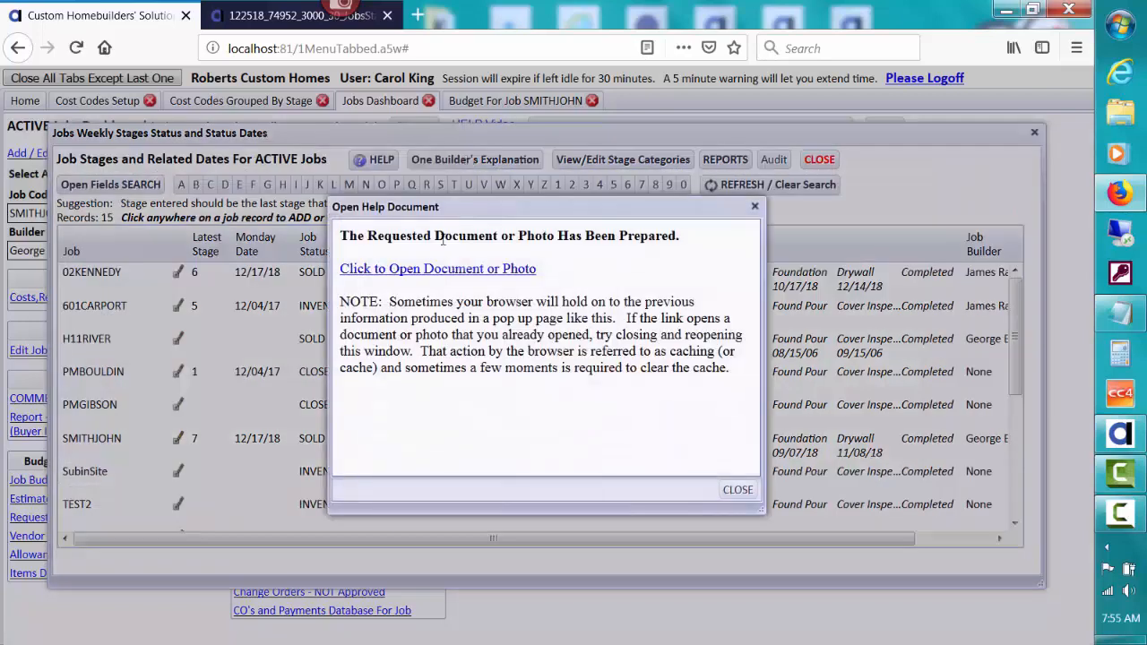
left_click(444, 270)
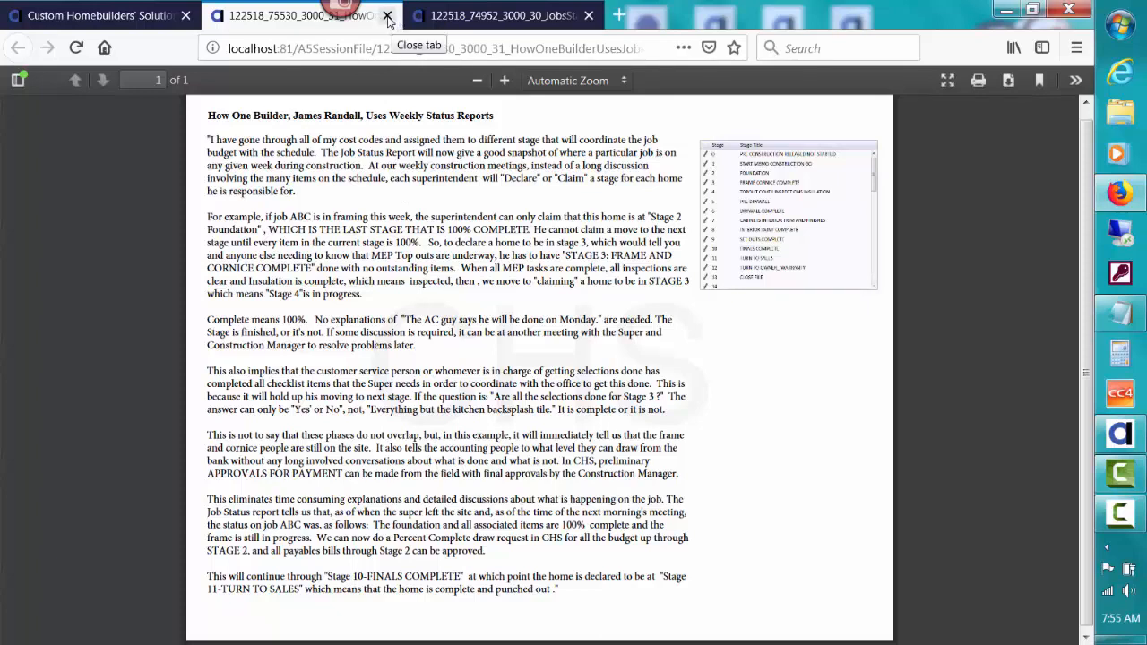
- Close the explanation PDF and dismiss the Open Help Document notice
left_click(387, 16)
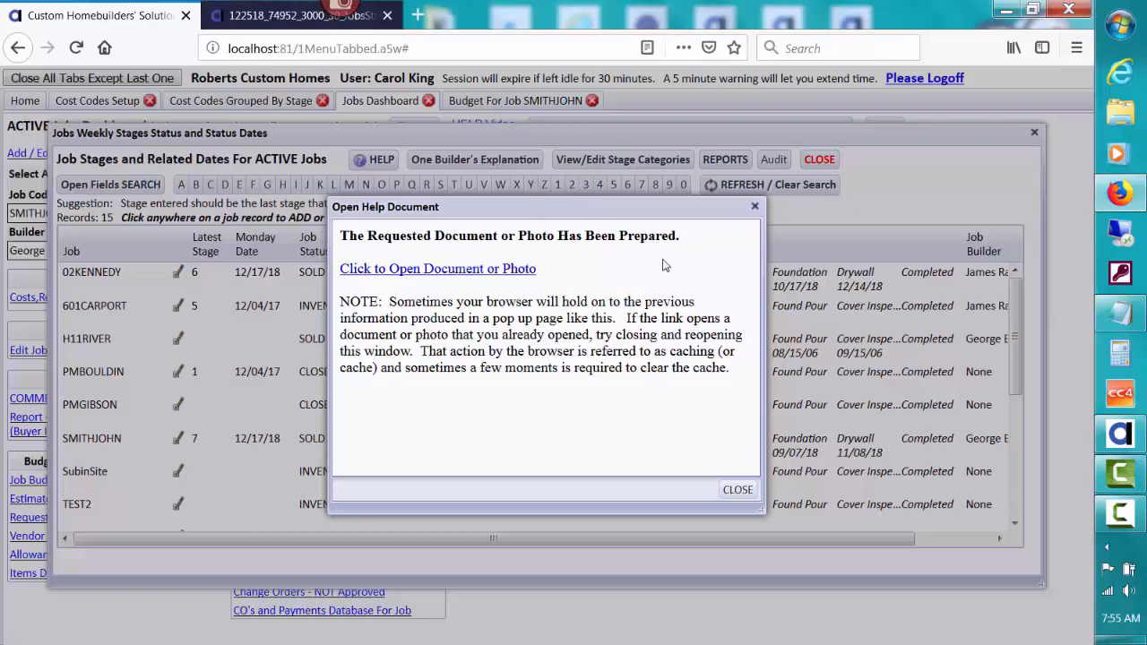
left_click(741, 491)
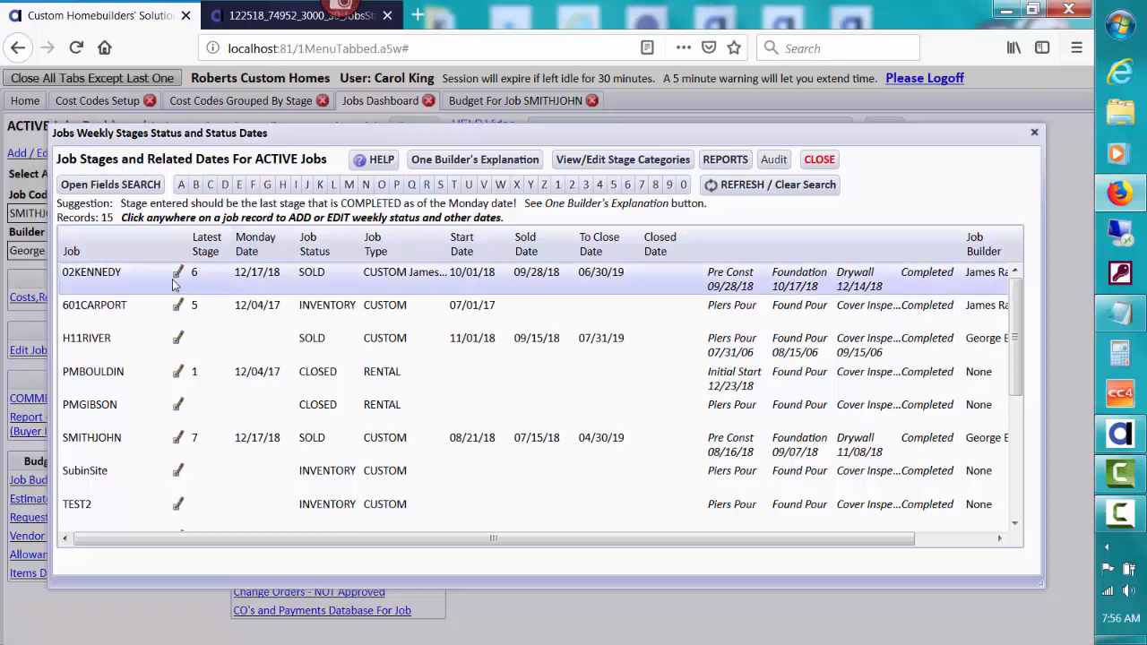
- Sort the active jobs by Monday Date descending so 12/17/18 is on top
left_click(249, 254)
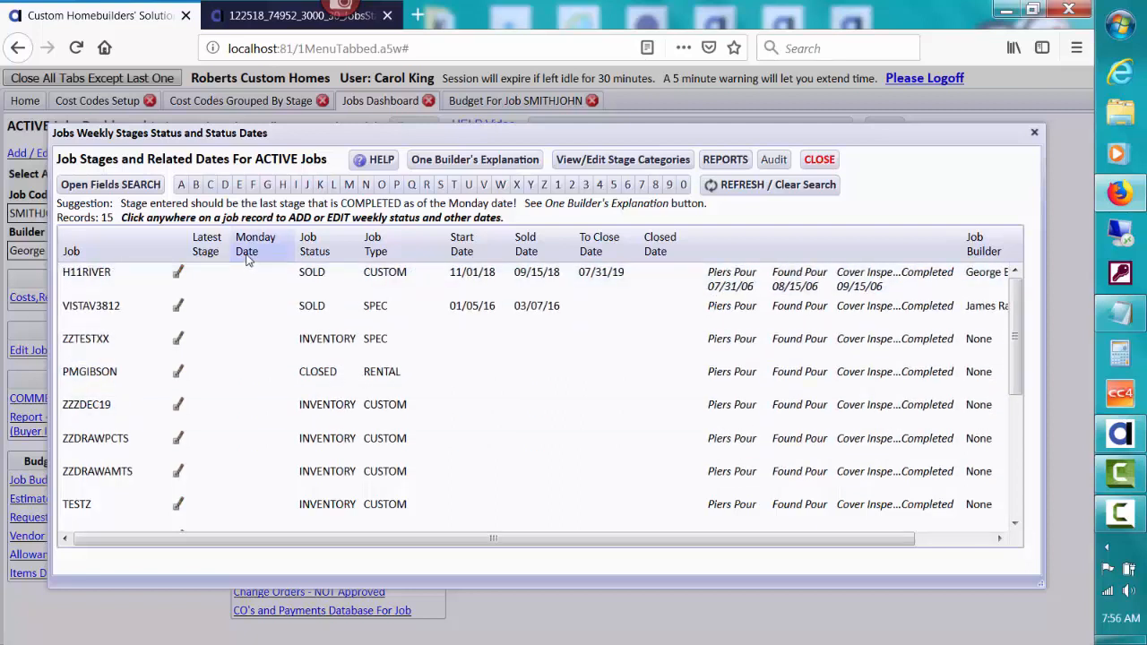
left_click(248, 254)
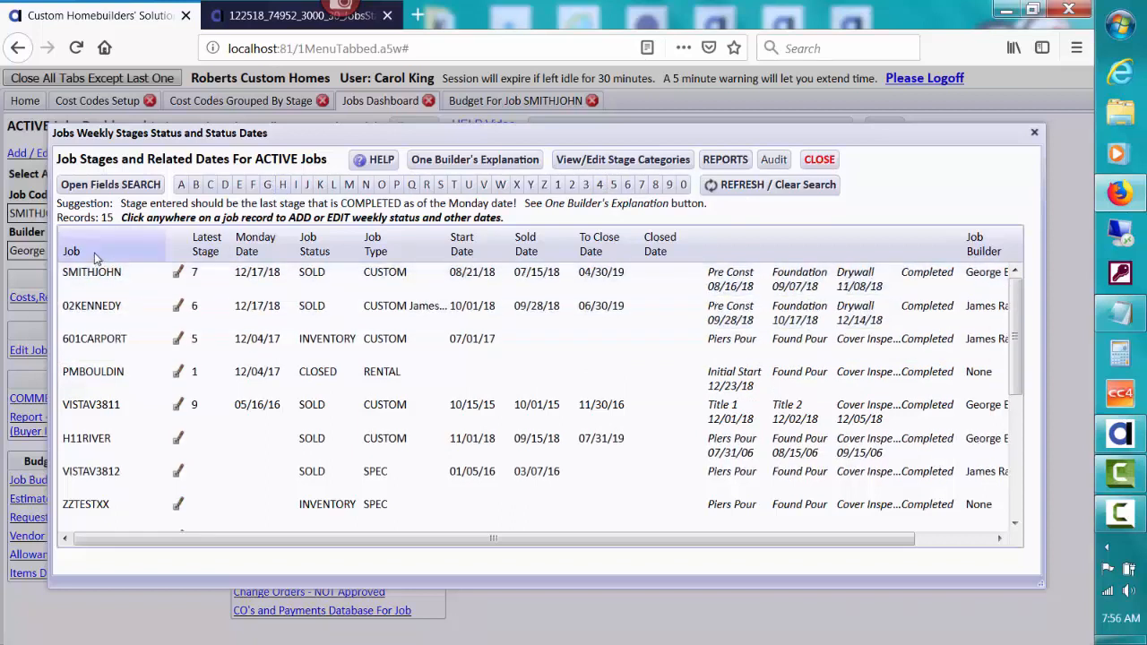
- Use Fields Search to filter the jobs list to only 02KENNEDY and SMITHJOHN
left_click(99, 185)
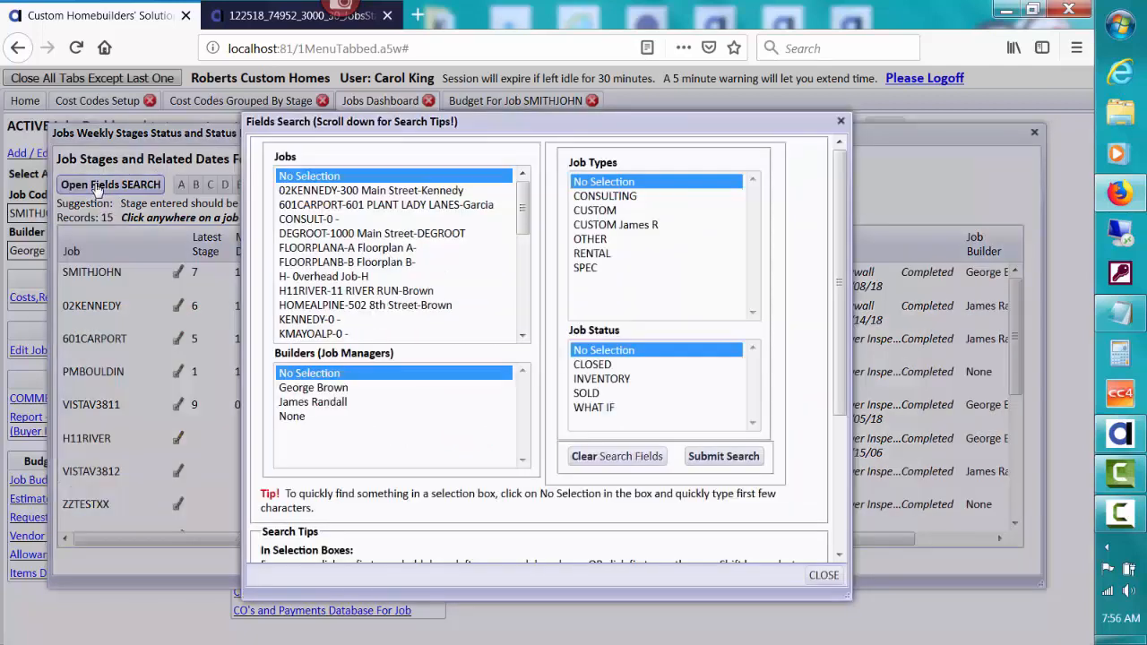
left_click(328, 191)
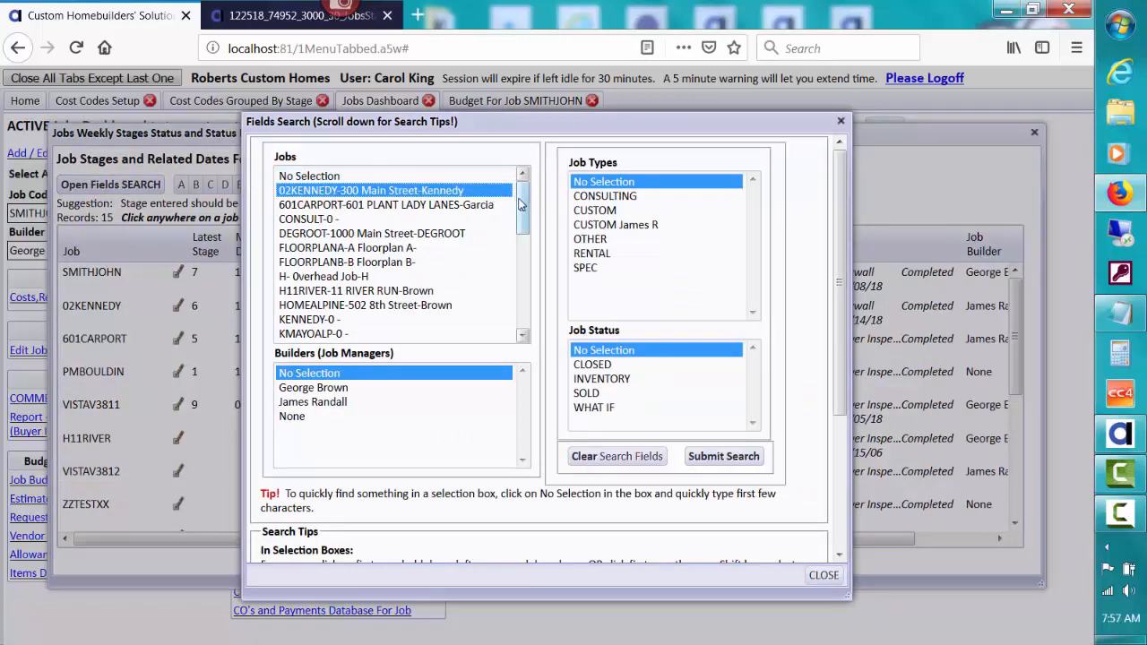
left_click_drag(522, 201, 524, 242)
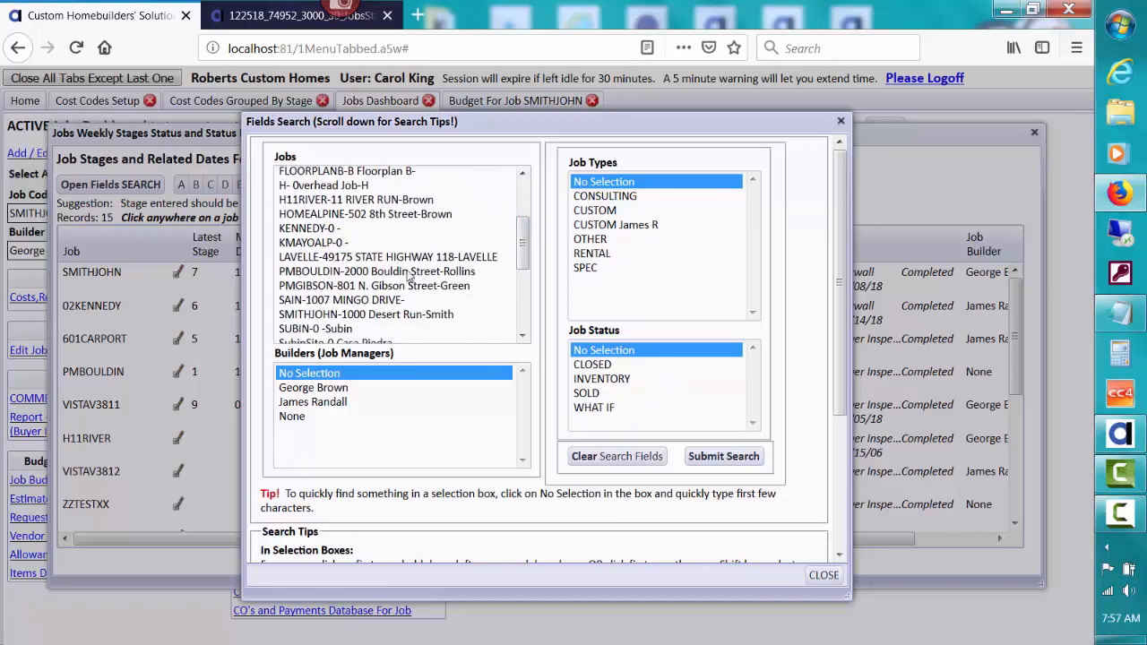
left_click(333, 320)
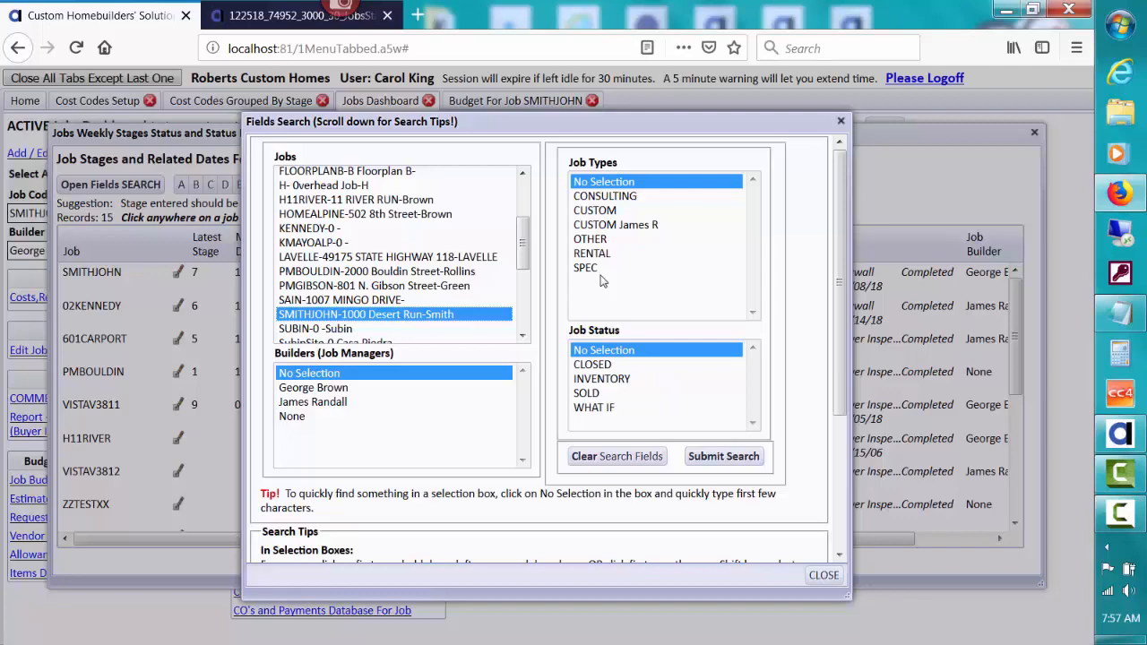
left_click(703, 456)
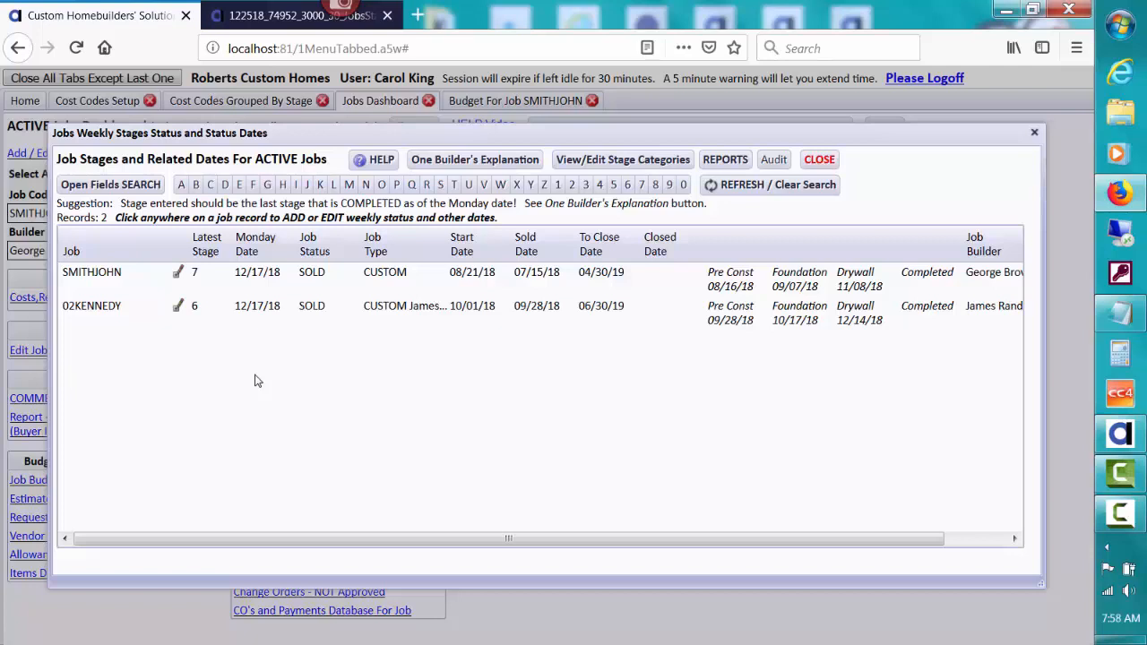
- Open SMITHJOHN's weekly stage status records and start a blank new Monday status record
left_click(180, 274)
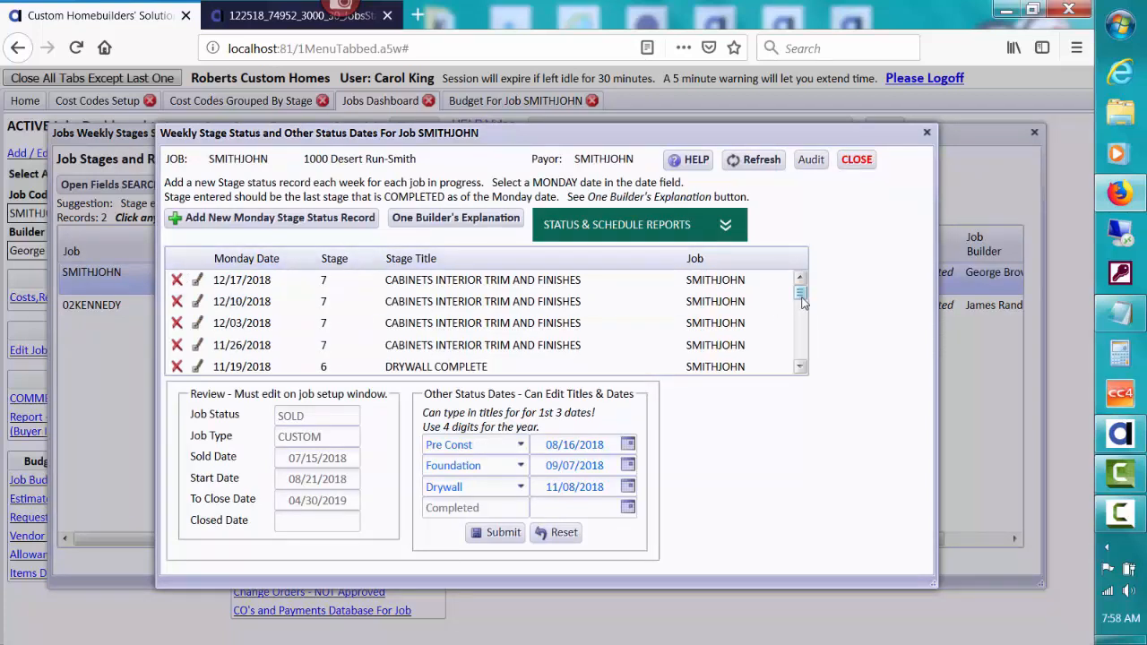
left_click_drag(802, 303, 782, 284)
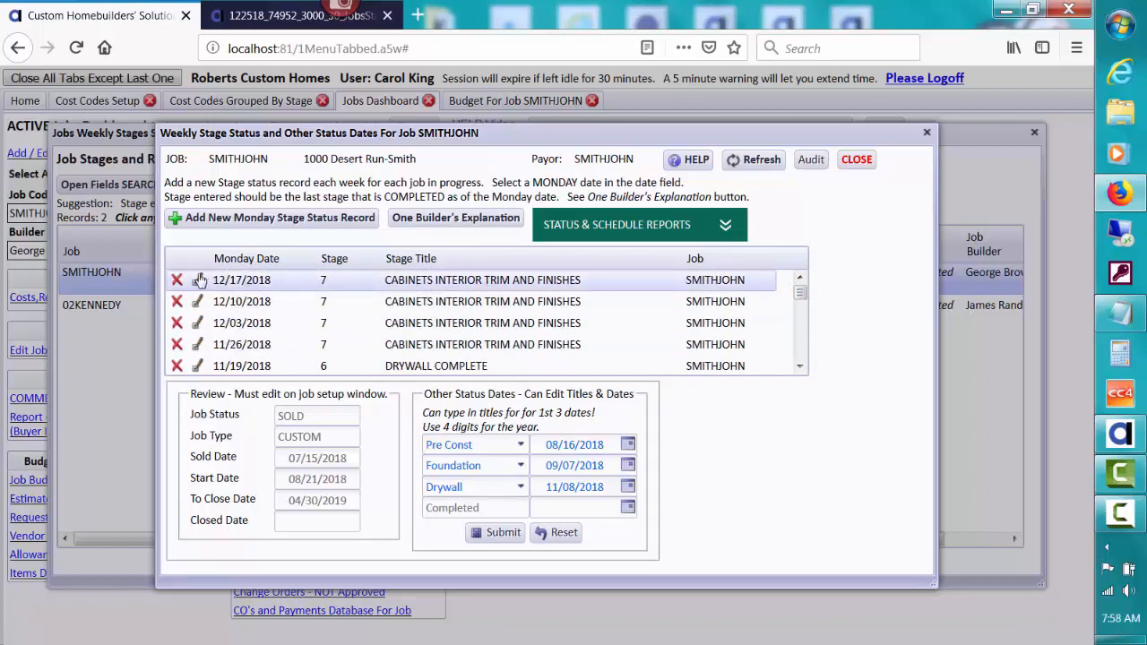
left_click(202, 220)
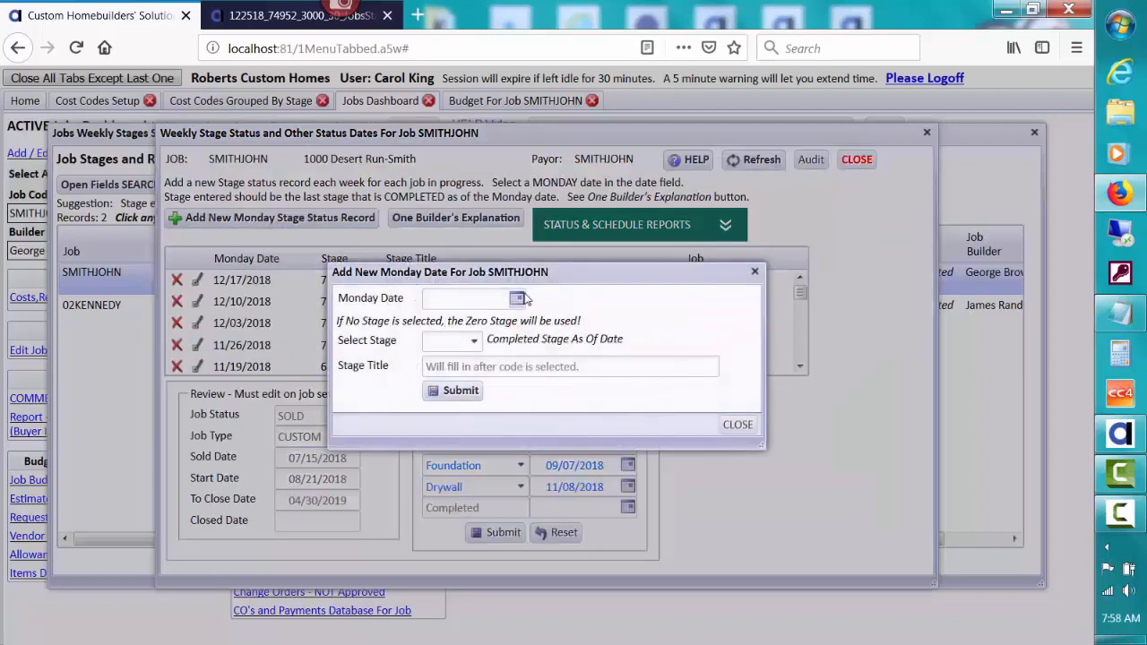
- Submit a SMITHJOHN record dated 12/24/2018 with stage 8, INTERIOR PAINT COMPLETE
left_click(517, 299)
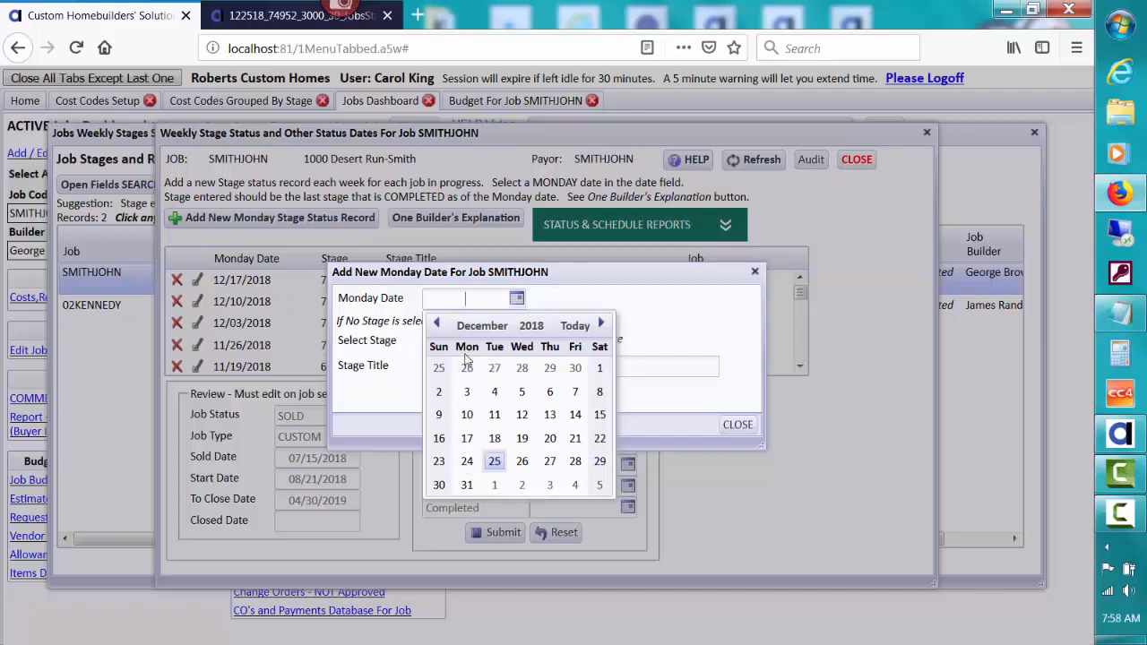
left_click(466, 462)
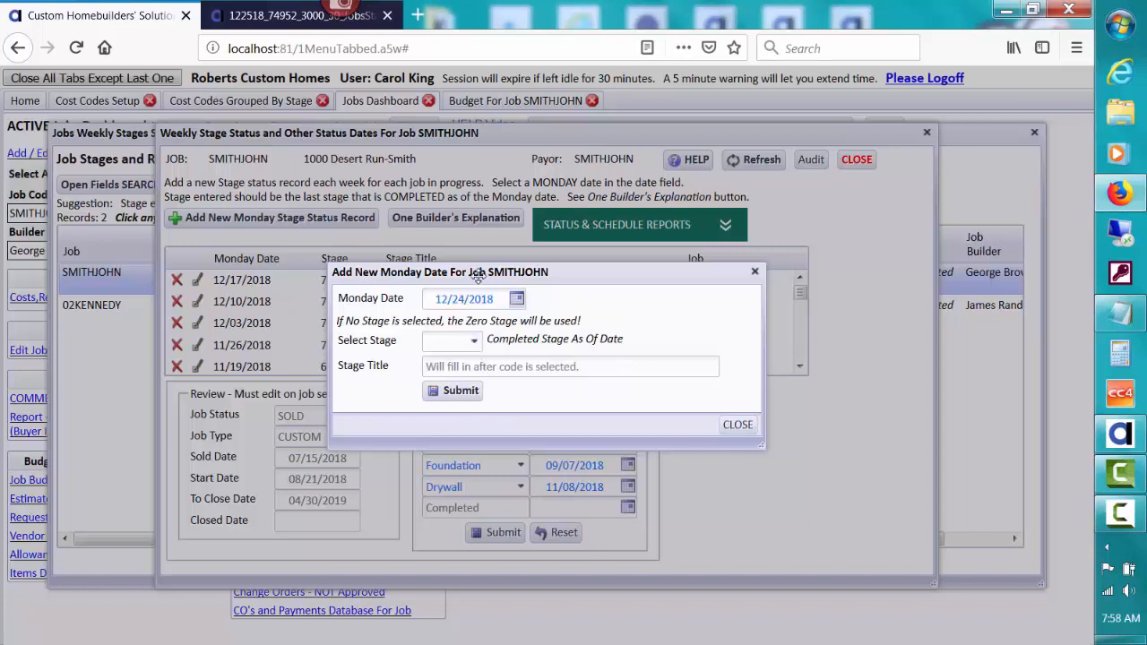
left_click_drag(478, 274, 414, 365)
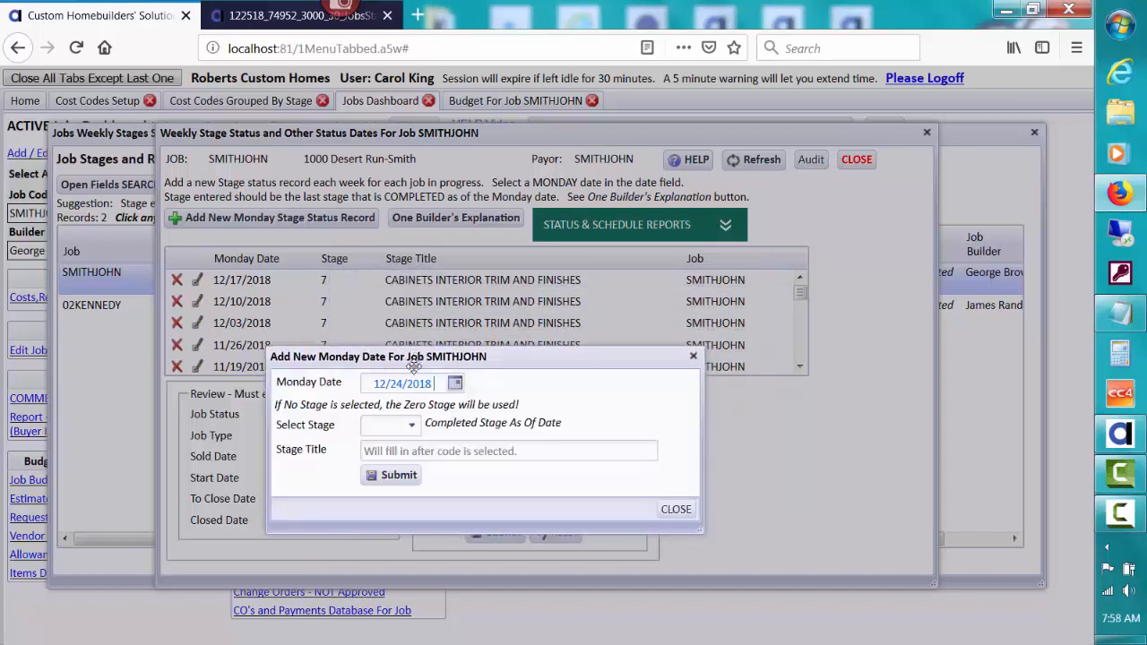
left_click(412, 426)
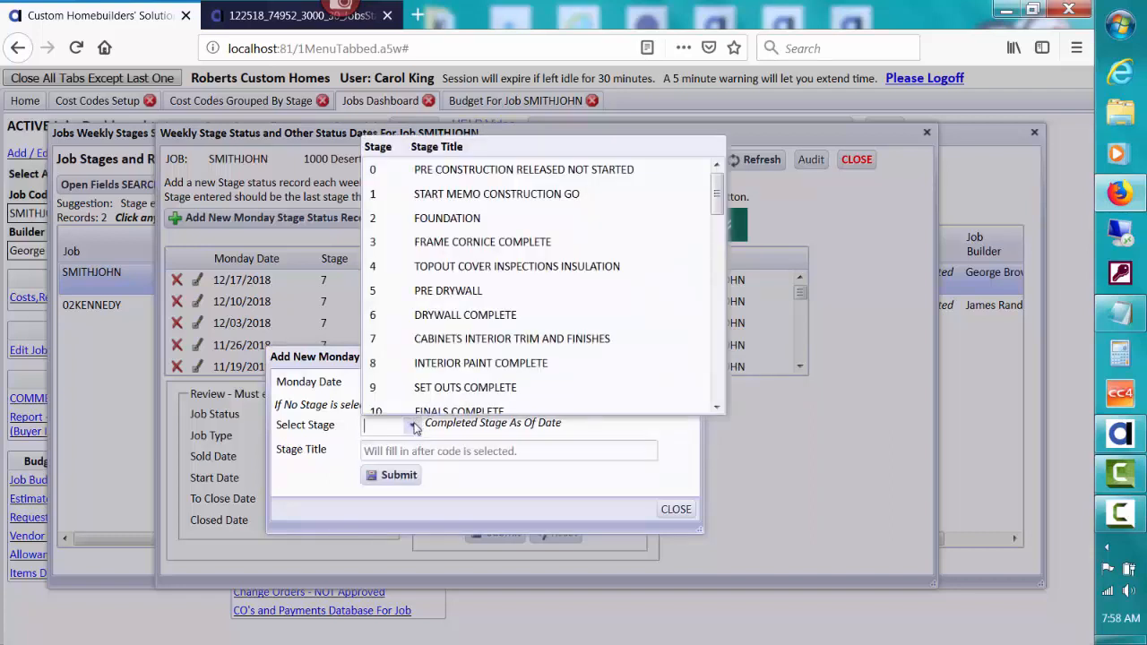
left_click(510, 363)
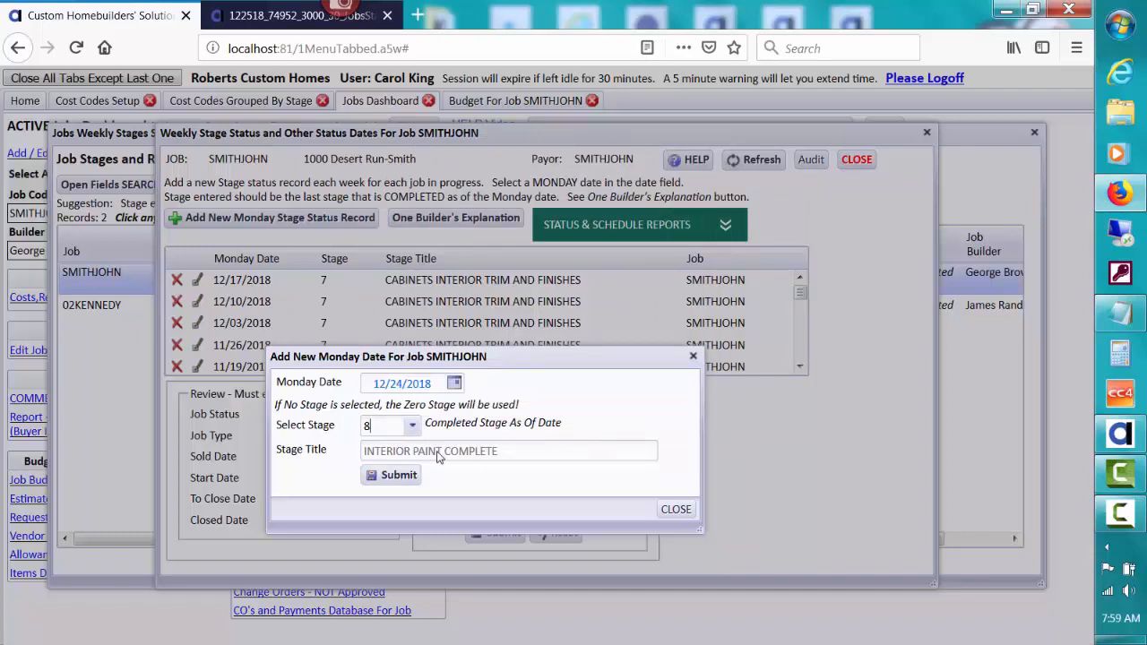
left_click(400, 480)
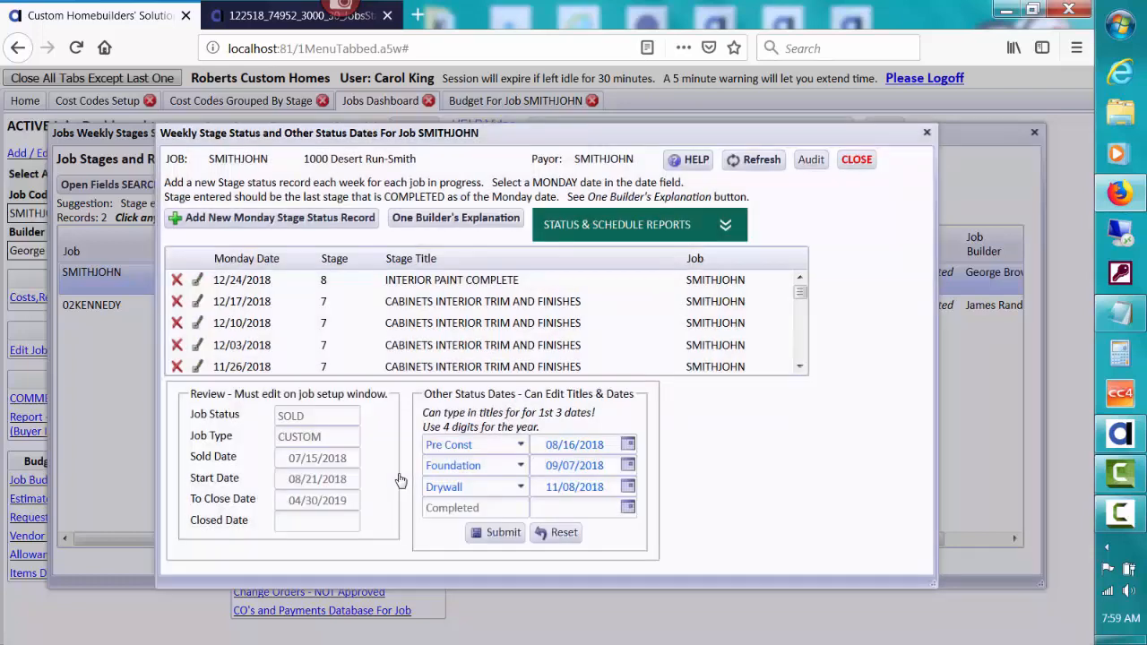
left_click(198, 305)
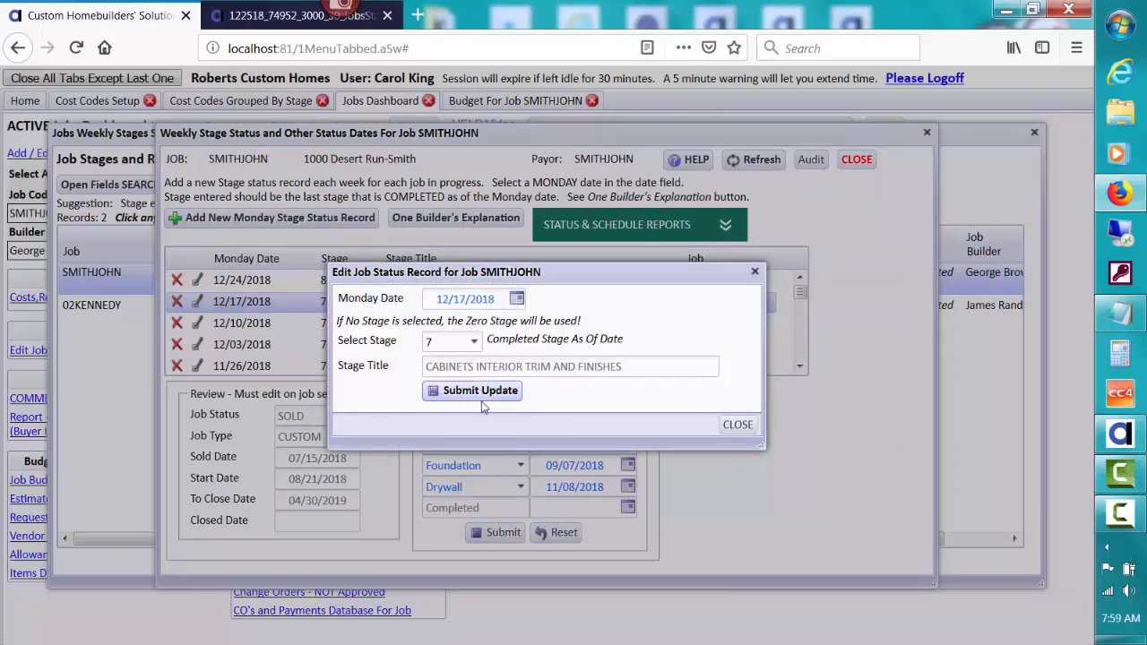
left_click(736, 425)
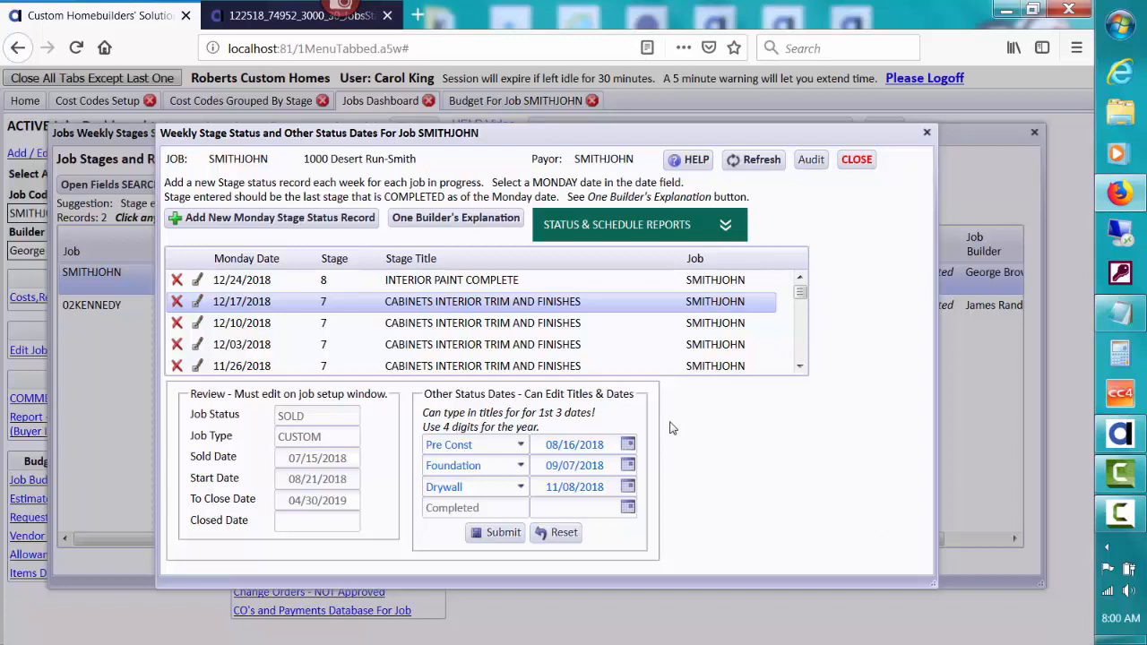
left_click_drag(482, 446, 521, 450)
left_click(520, 448)
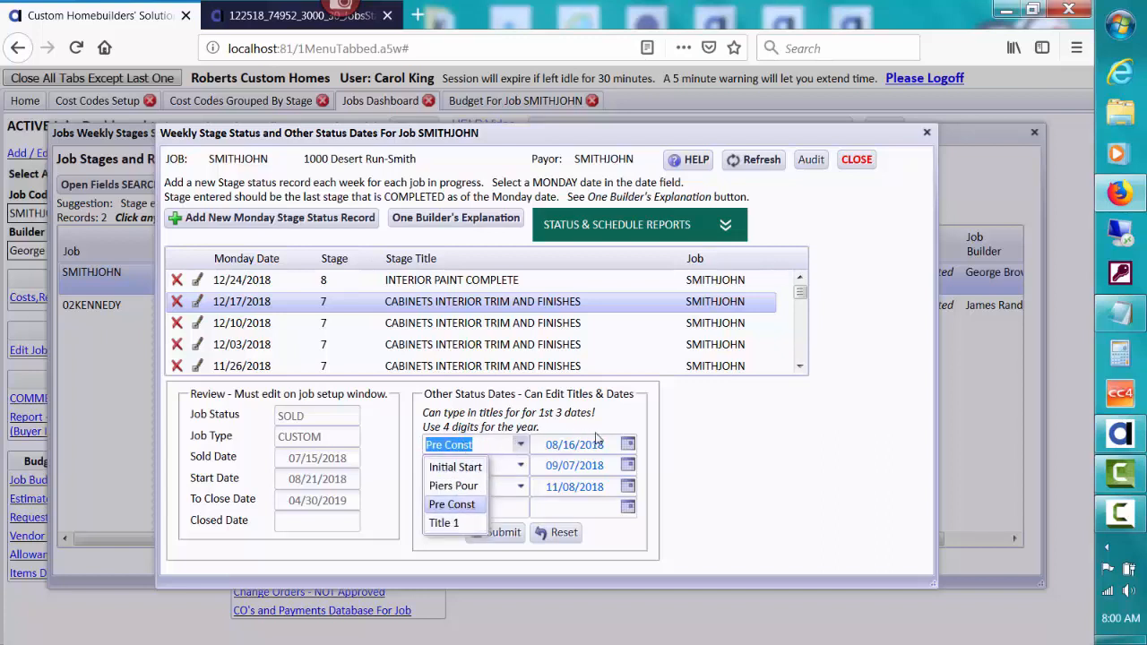
left_click(708, 445)
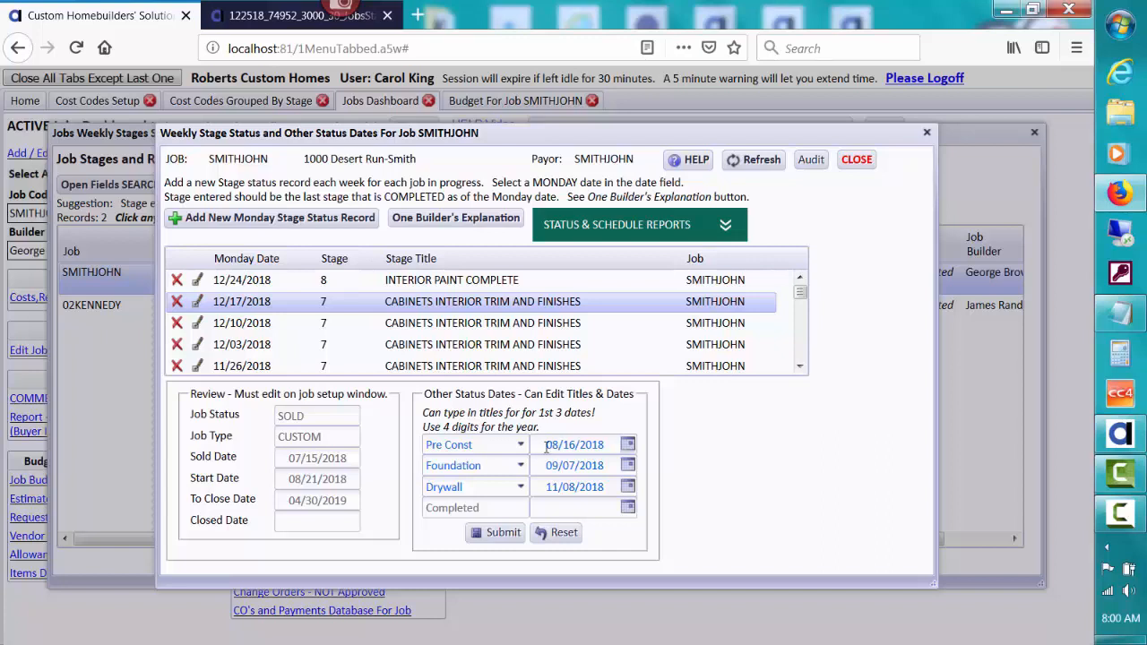
left_click(521, 446)
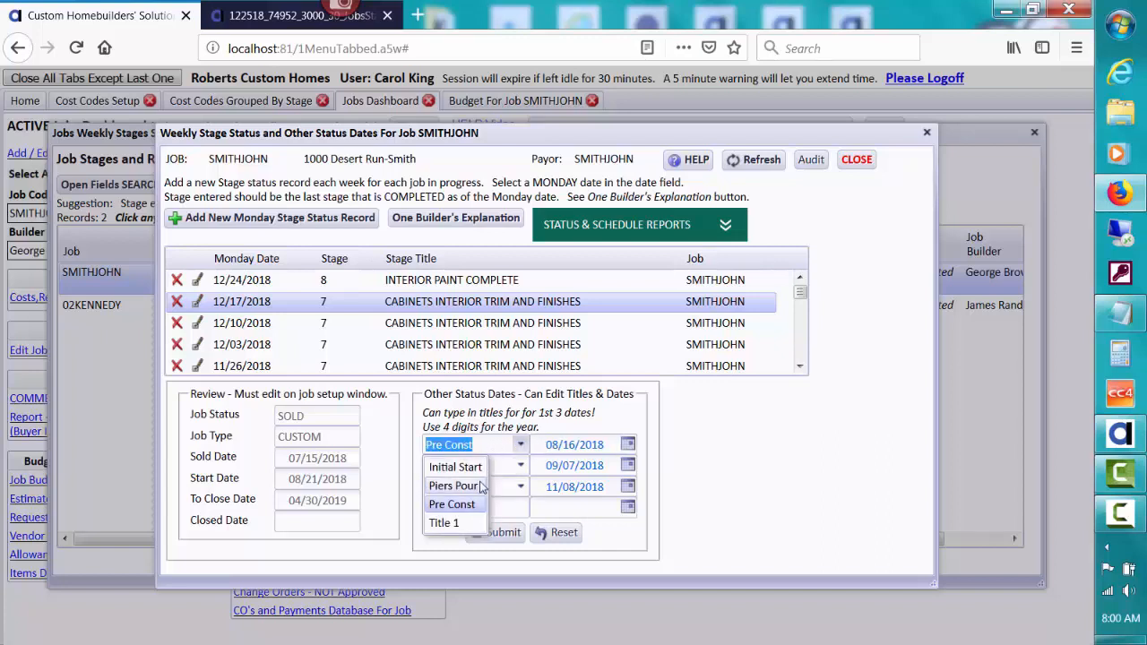
left_click(727, 420)
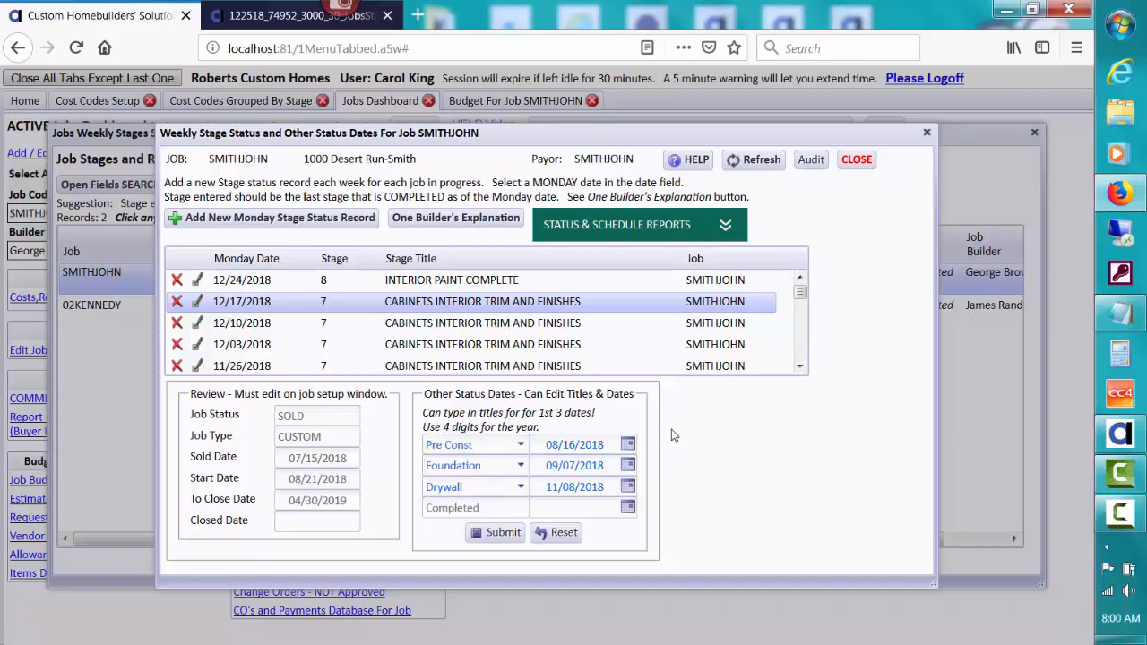
left_click(482, 449)
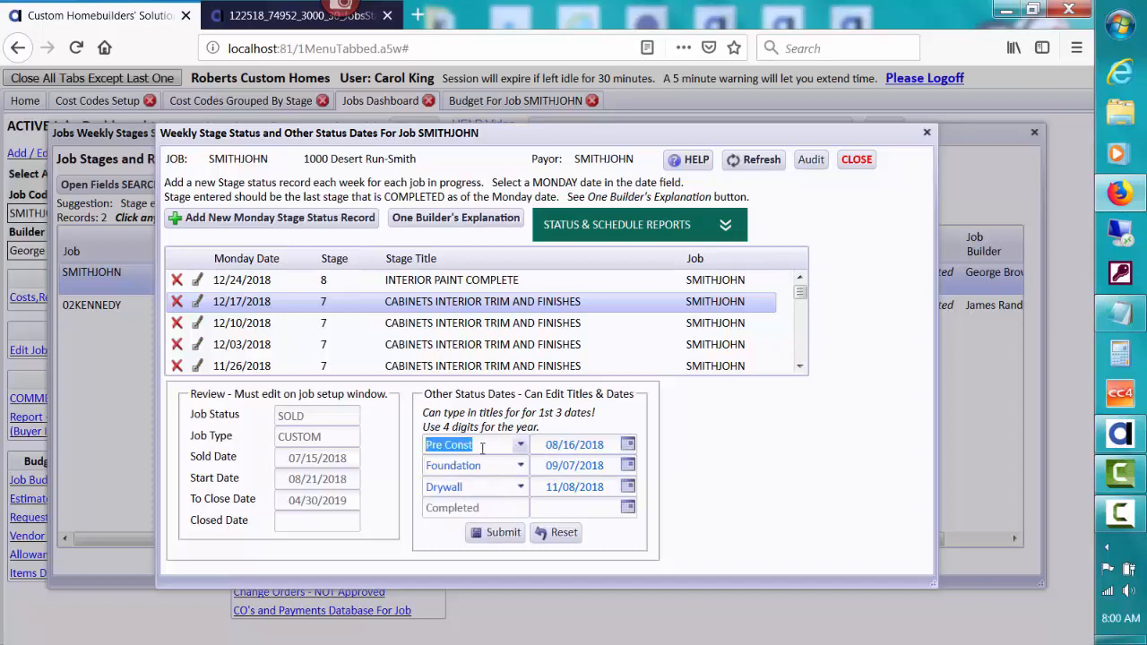
type("xxxxx")
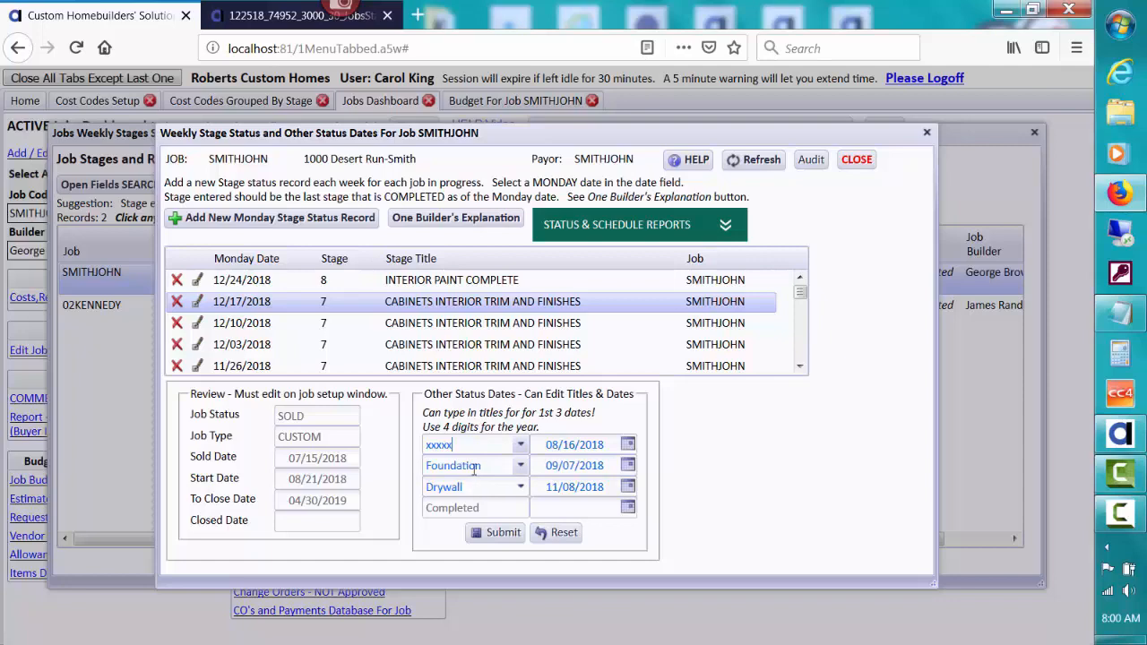
left_click(475, 468)
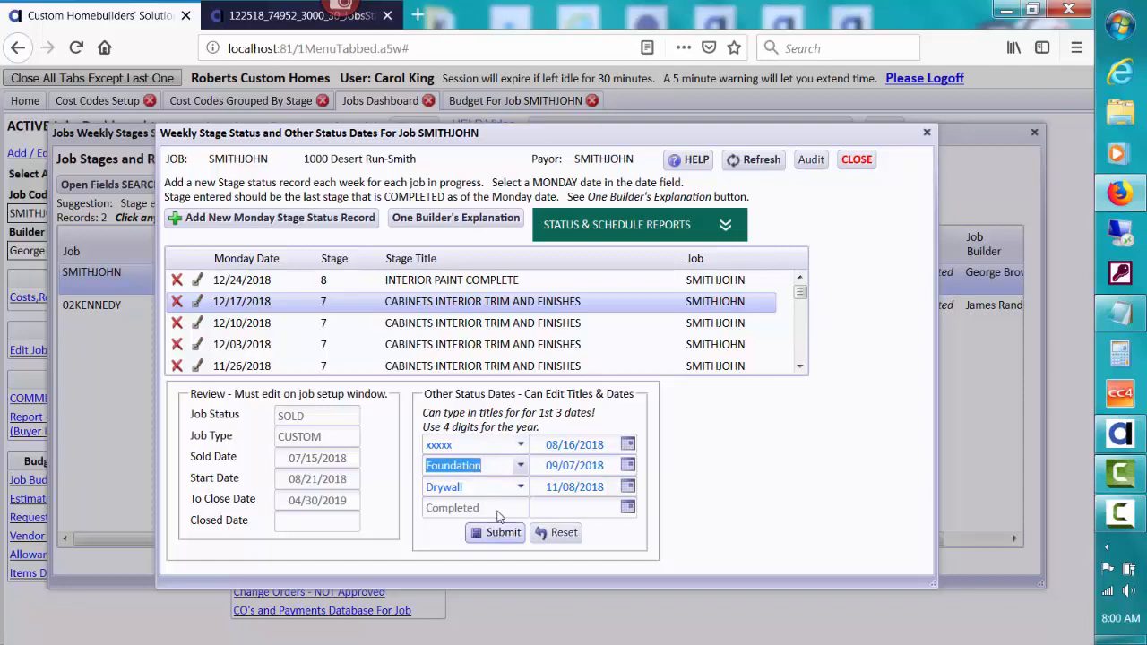
left_click(557, 534)
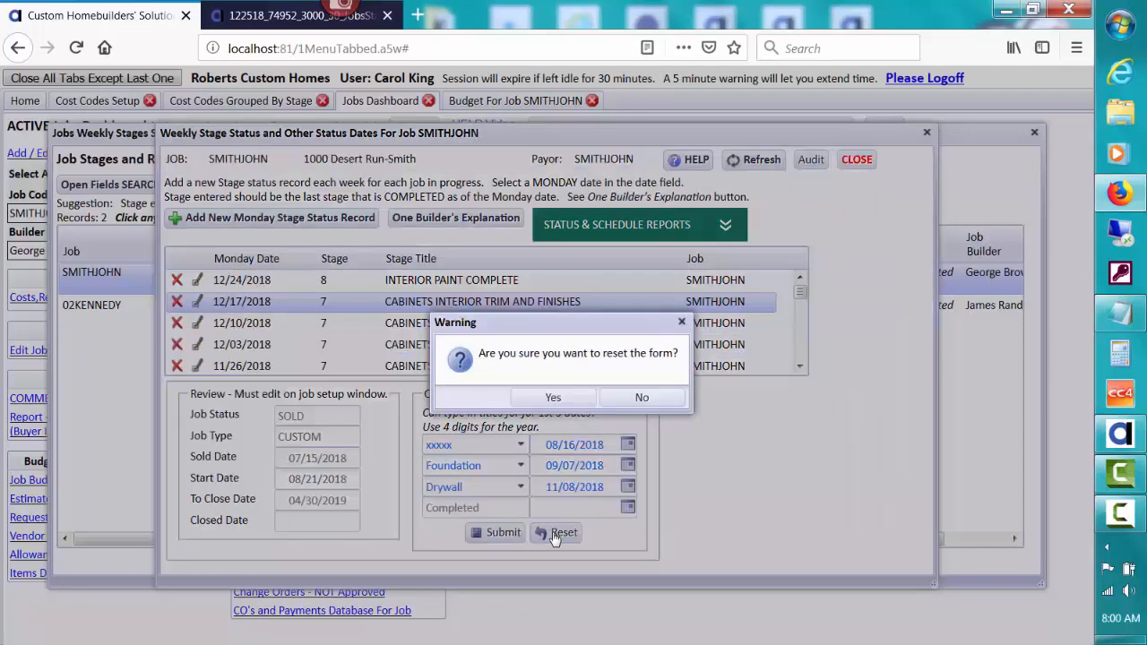
left_click(556, 400)
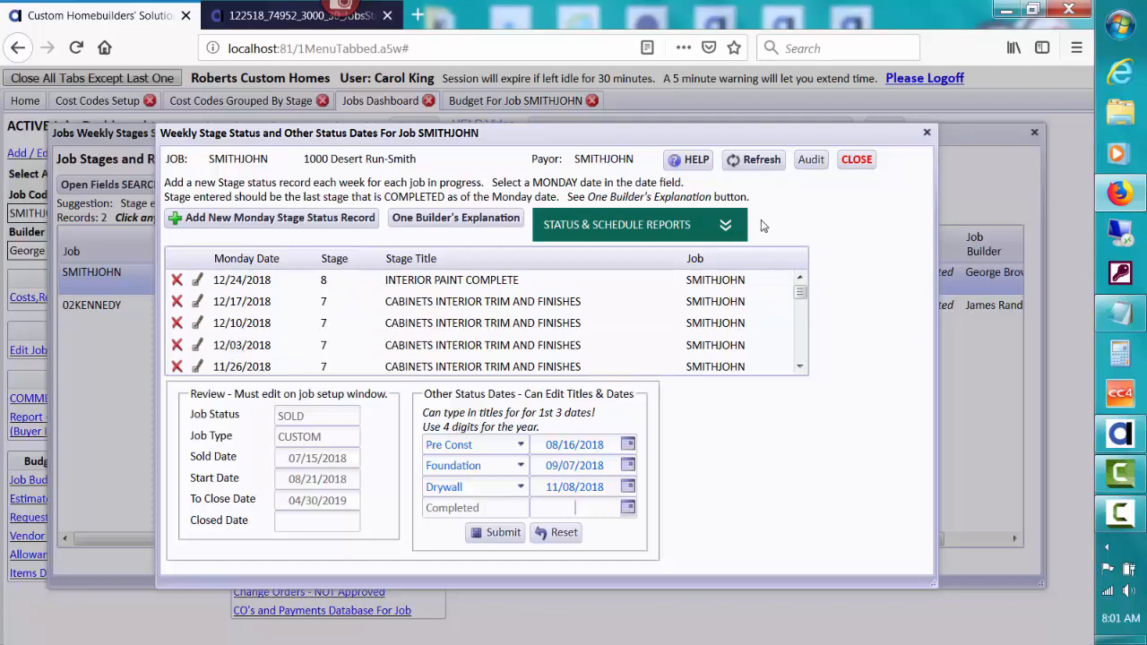
- Close SMITHJOHN's weekly status window and open job 02KENNEDY's weekly stage status
left_click(860, 160)
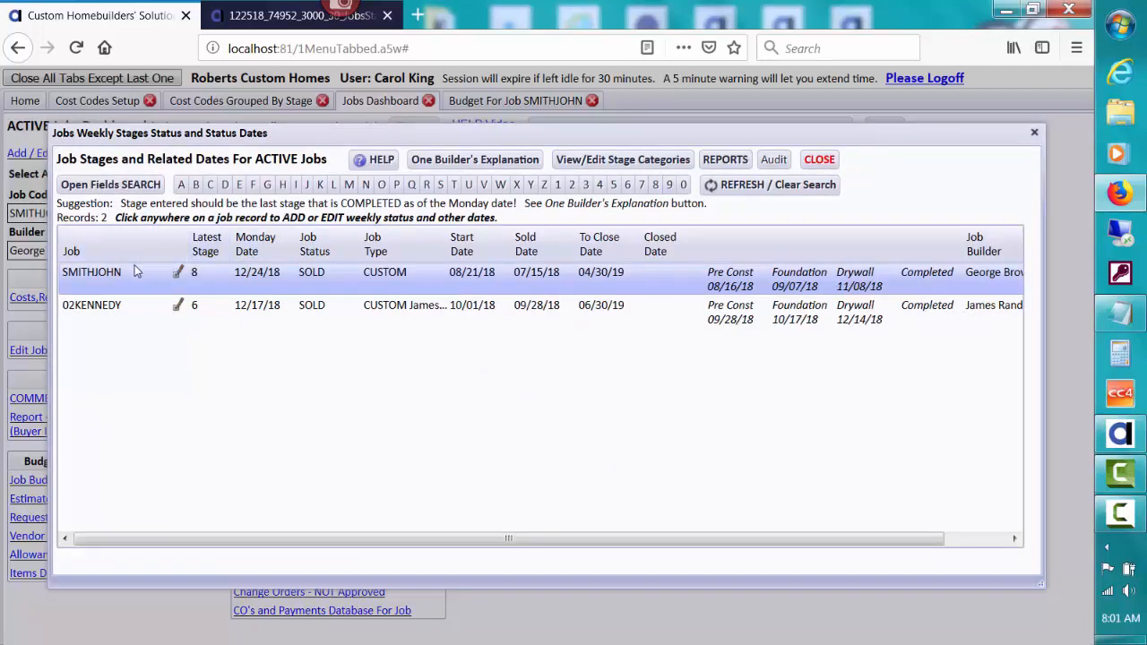
left_click(180, 306)
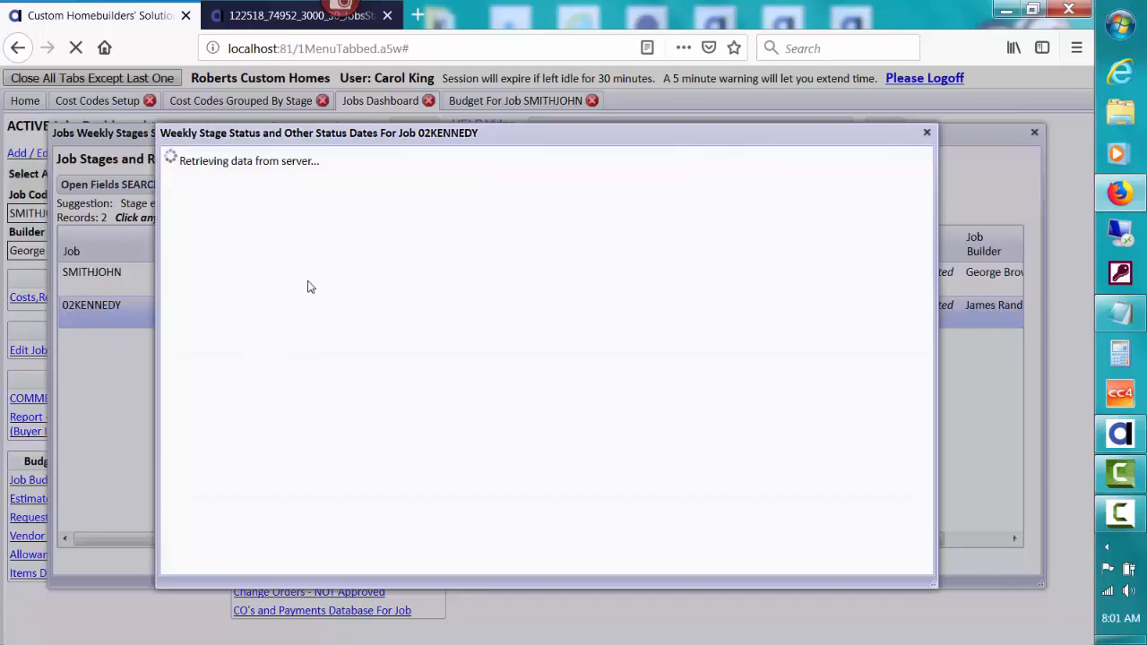
- Add and submit a 02KENNEDY Monday record dated 12/24/2018 at stage 6, DRYWALL COMPLETE
left_click(285, 223)
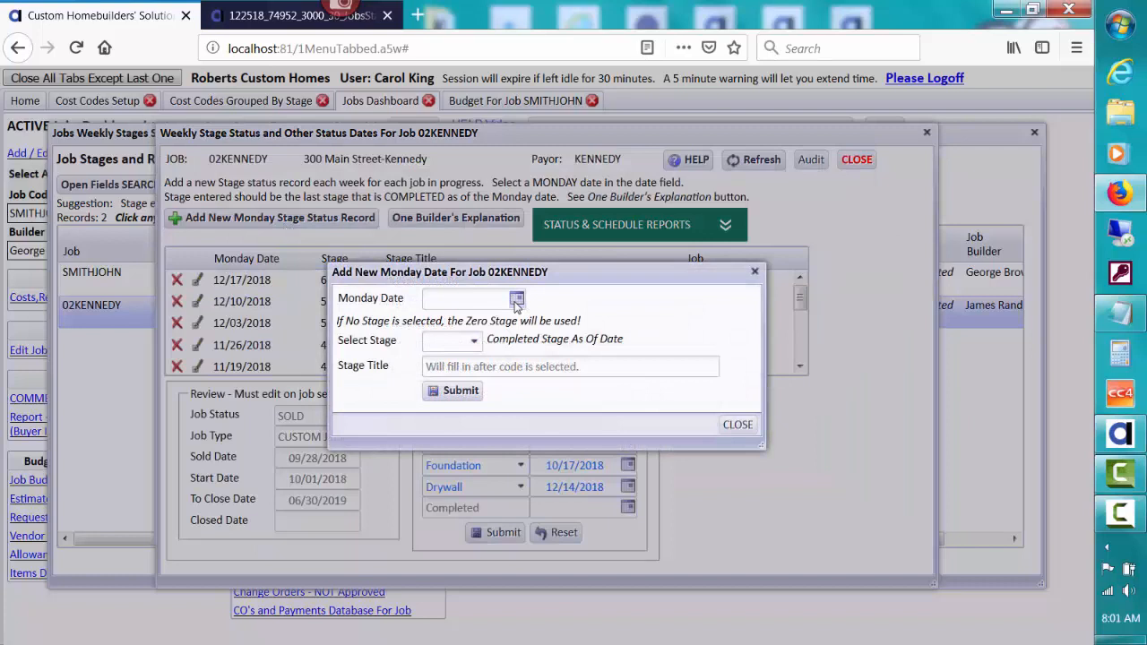
left_click(516, 302)
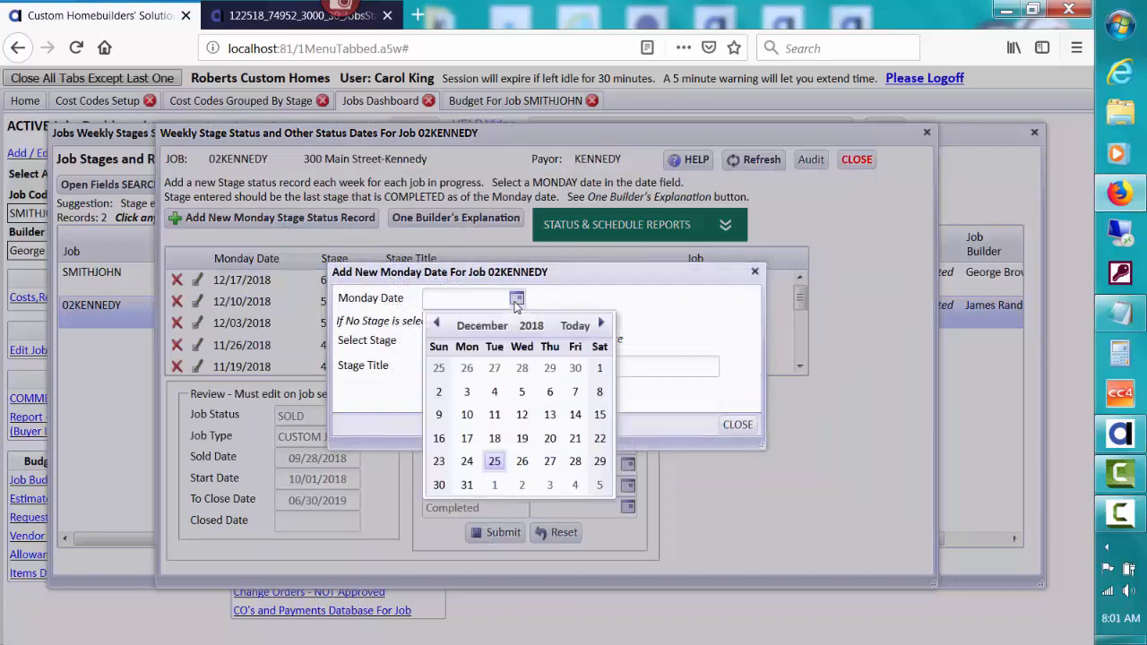
left_click(469, 466)
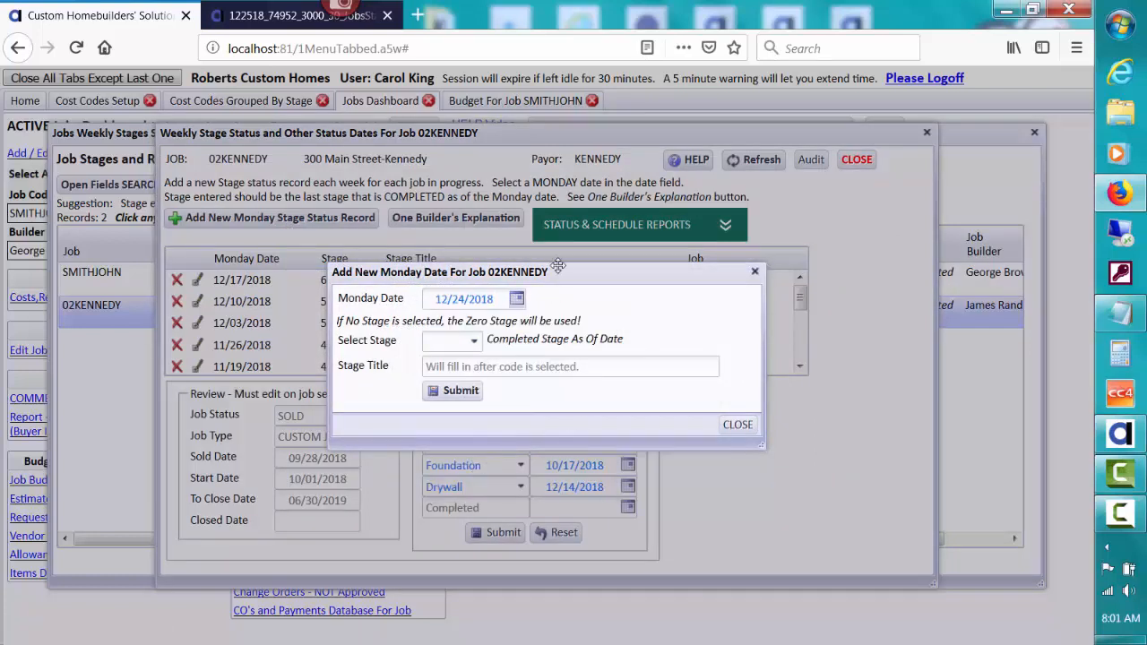
left_click_drag(576, 274, 683, 298)
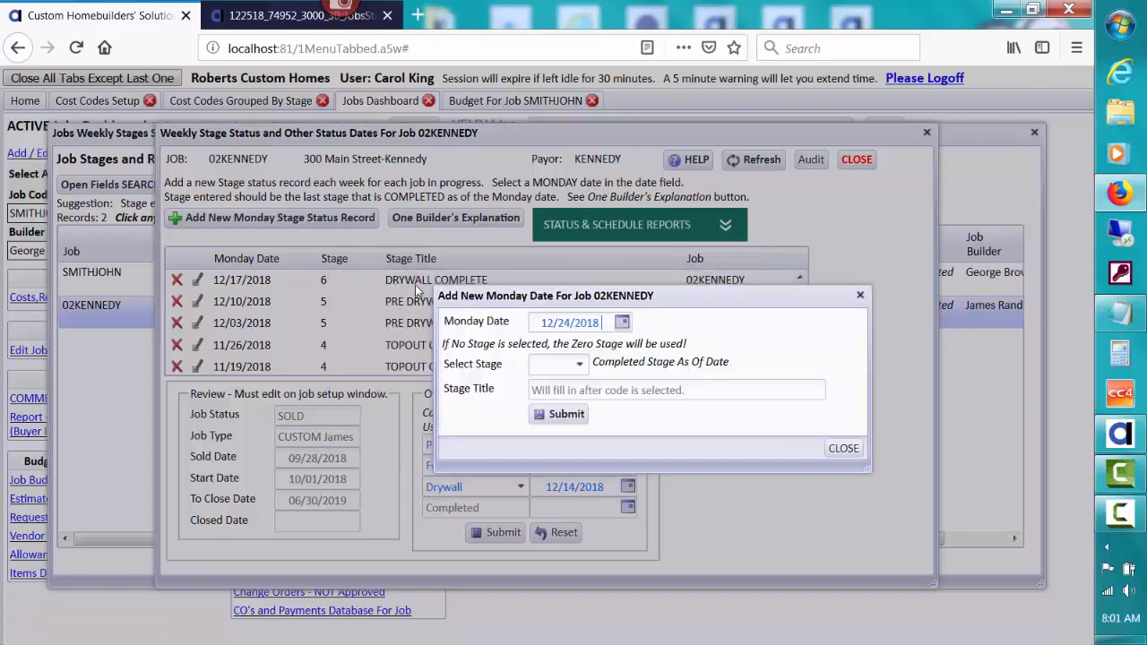
left_click(579, 366)
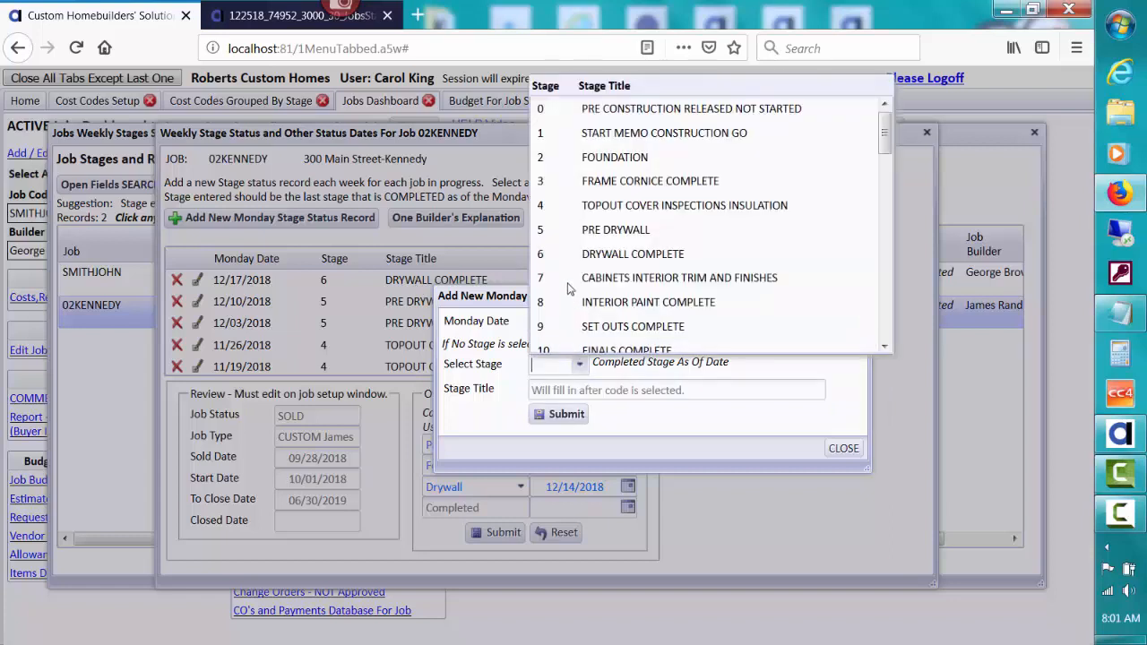
left_click(565, 256)
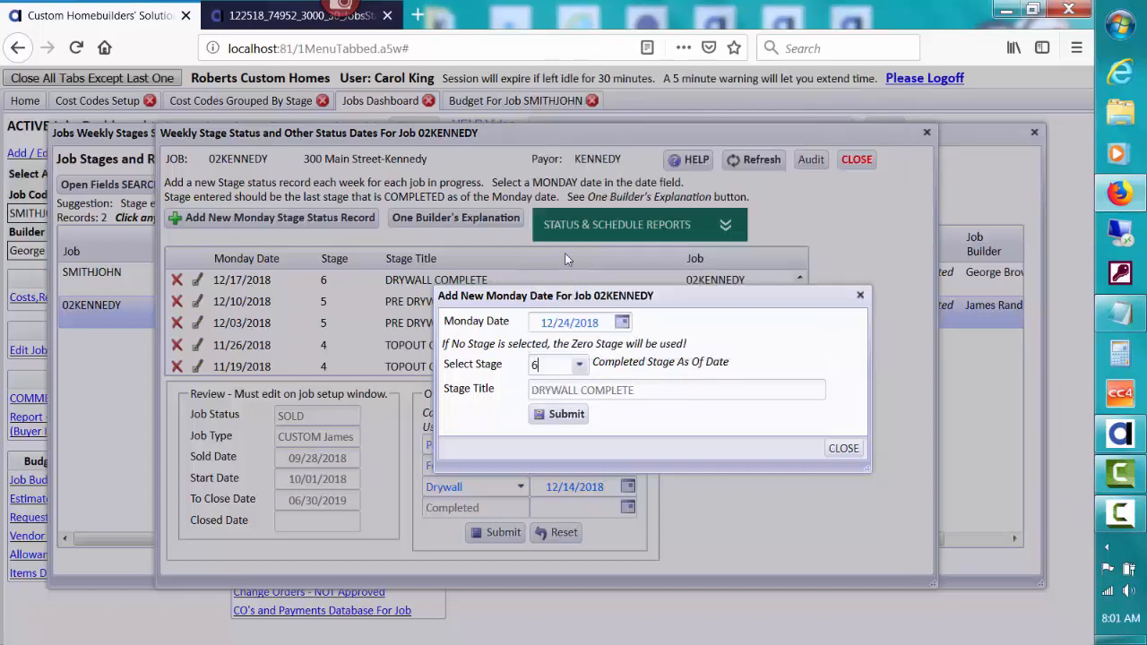
left_click(566, 414)
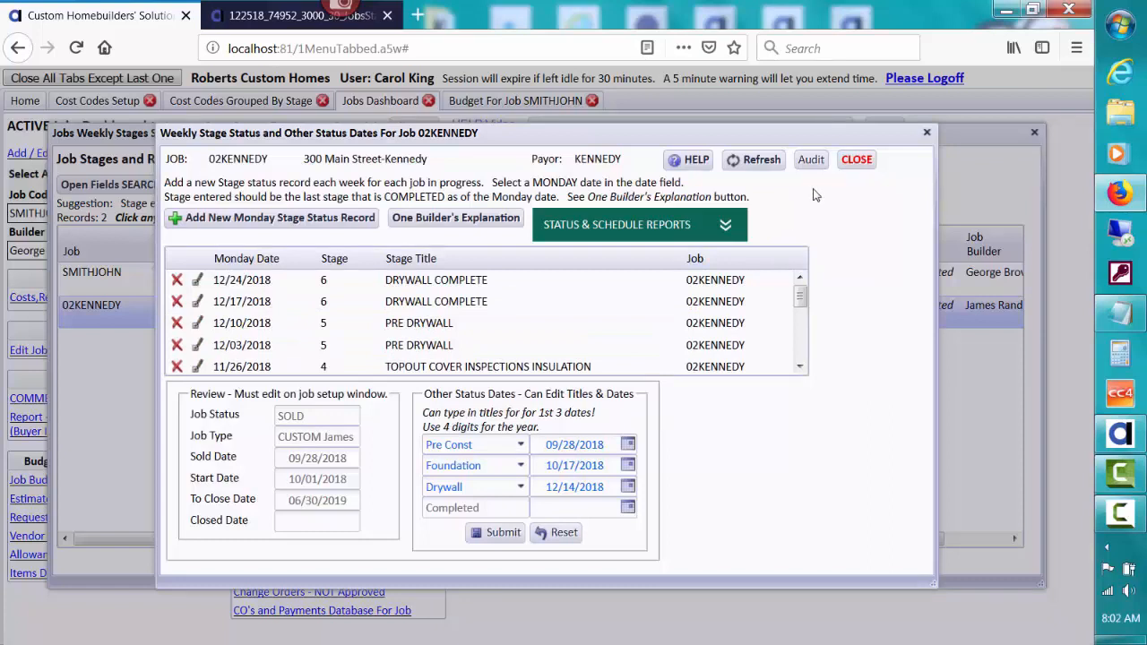
- Review 02KENNEDY's This Job Status Dates List report, then close it
left_click(696, 225)
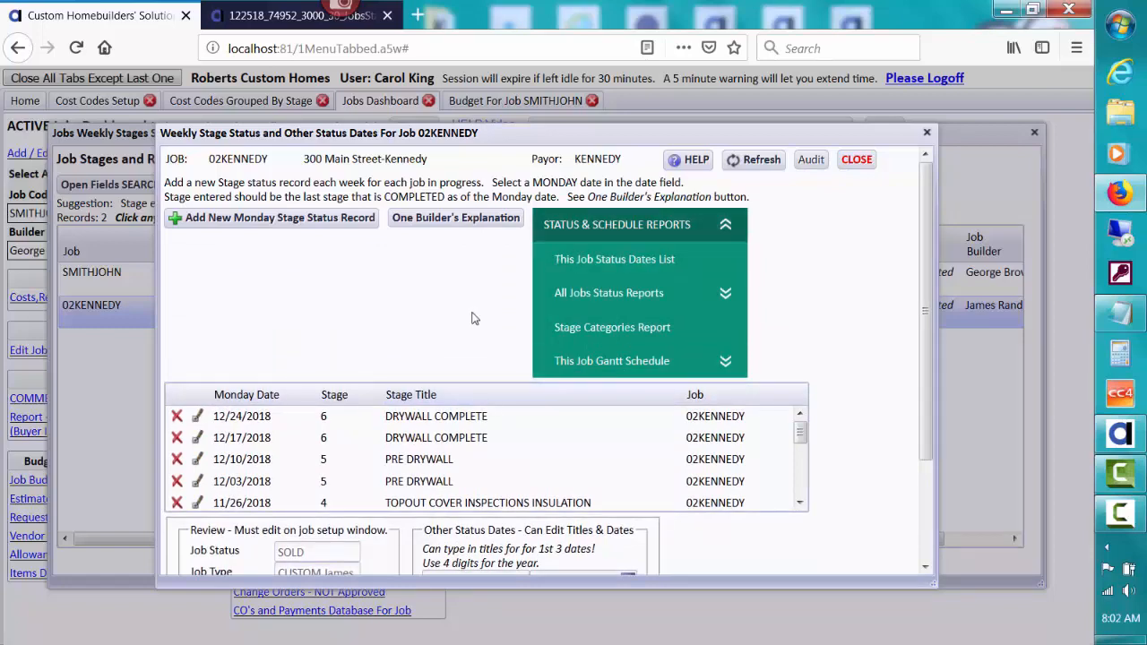
left_click(596, 260)
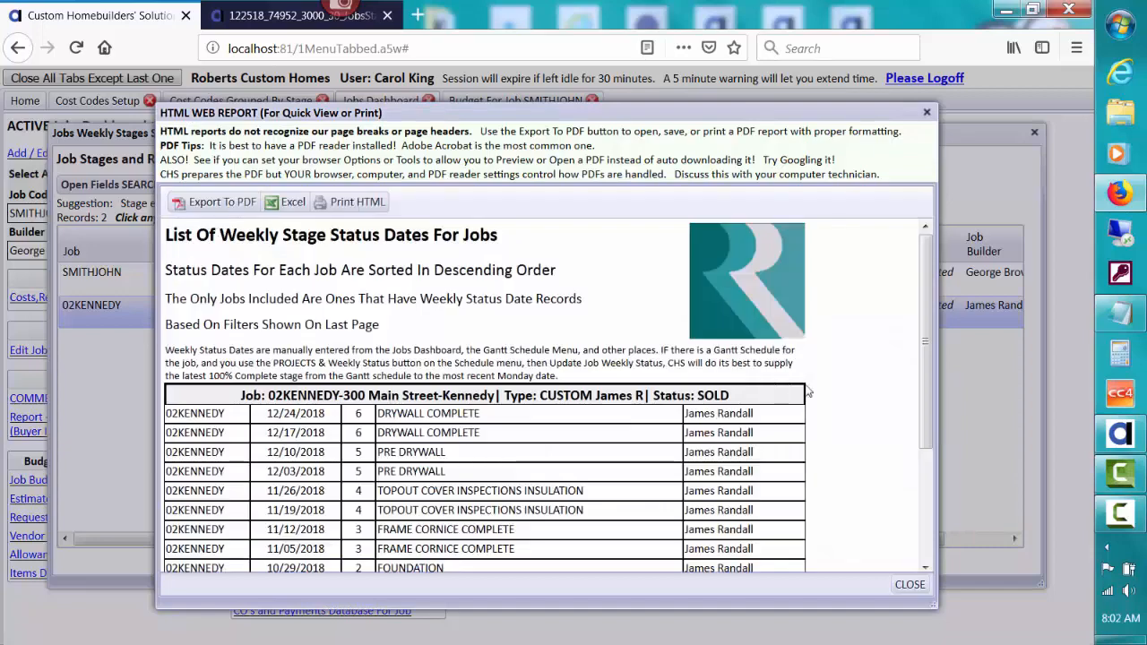
left_click_drag(928, 353, 929, 387)
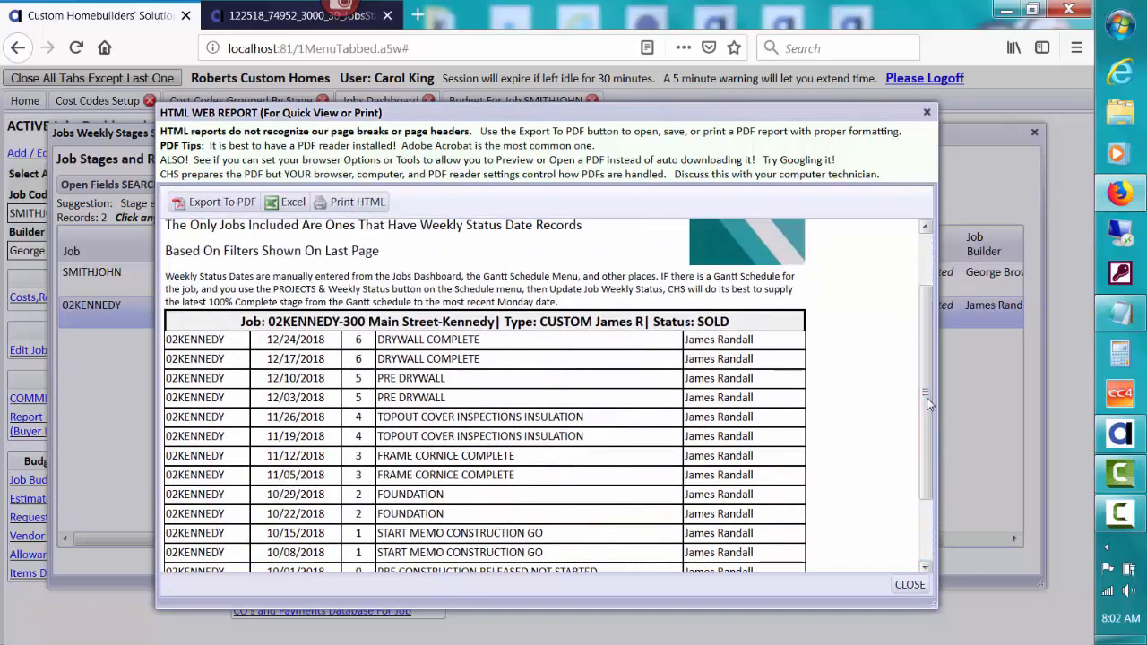
left_click(910, 584)
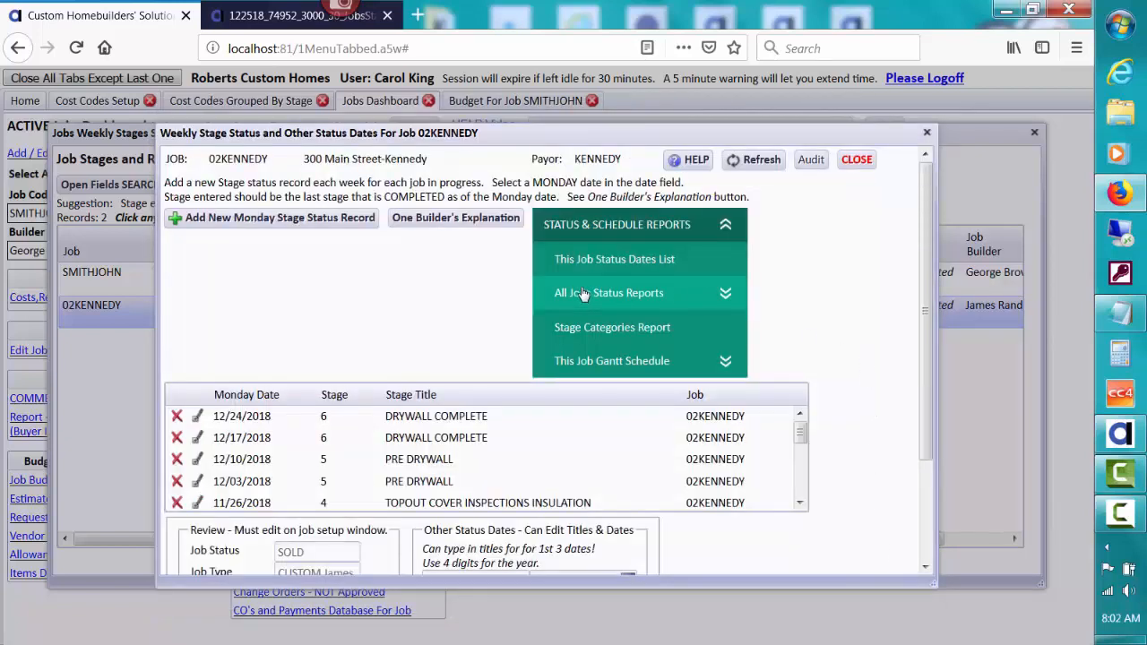
left_click(594, 329)
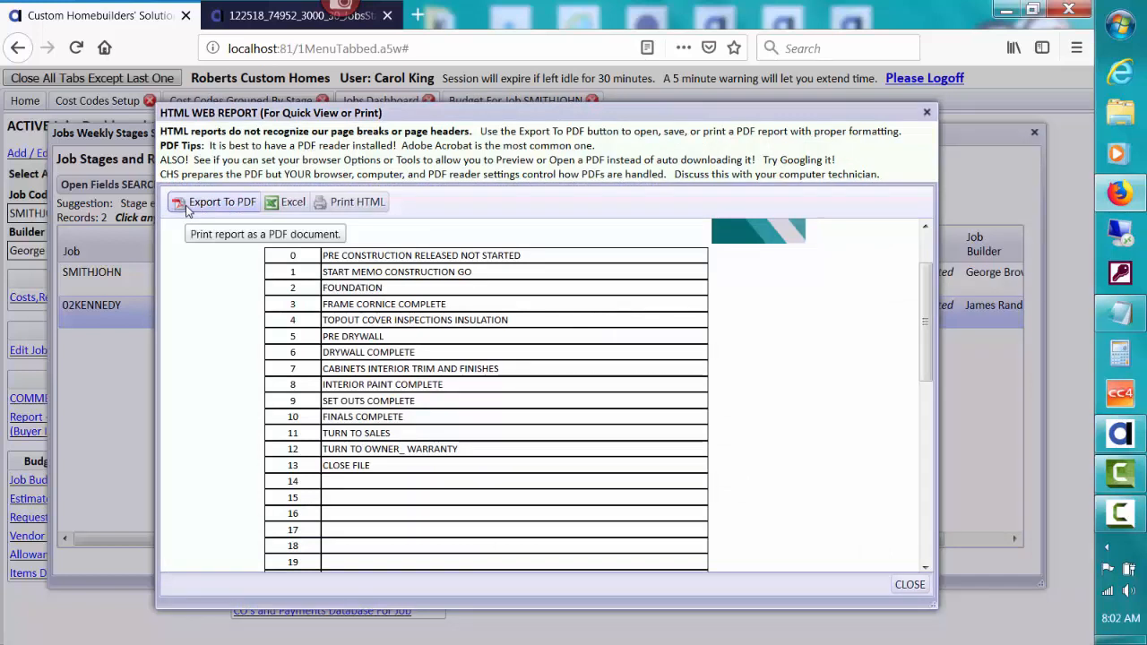
left_click(213, 202)
scroll(929, 336, "up", 2)
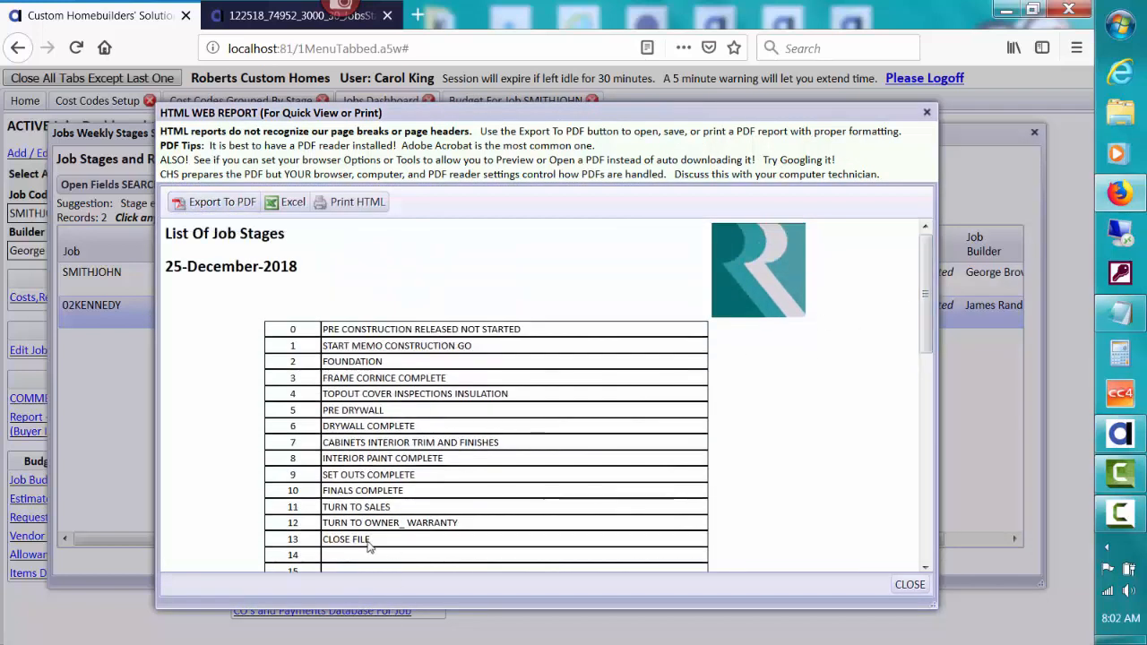
left_click(908, 584)
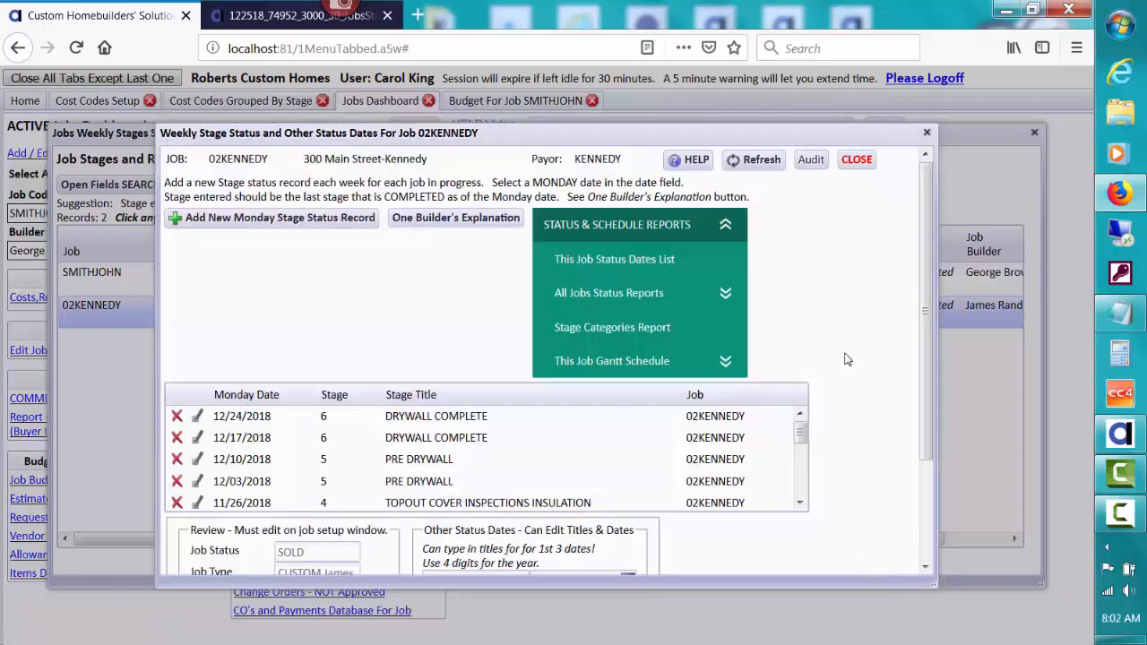
left_click(660, 295)
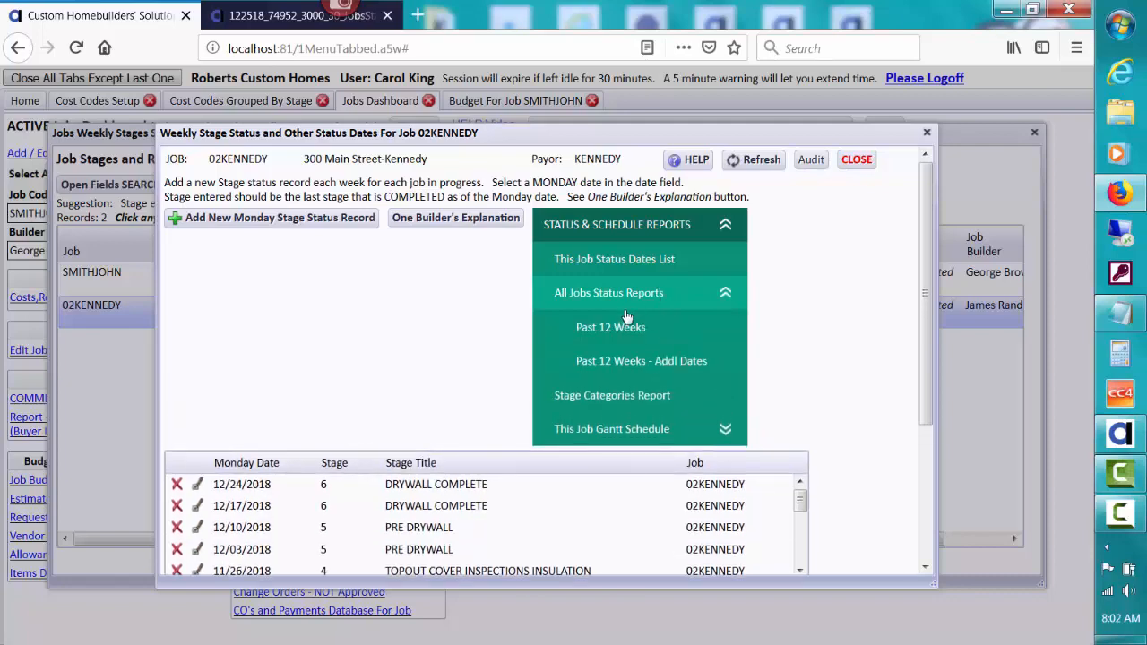
left_click(639, 328)
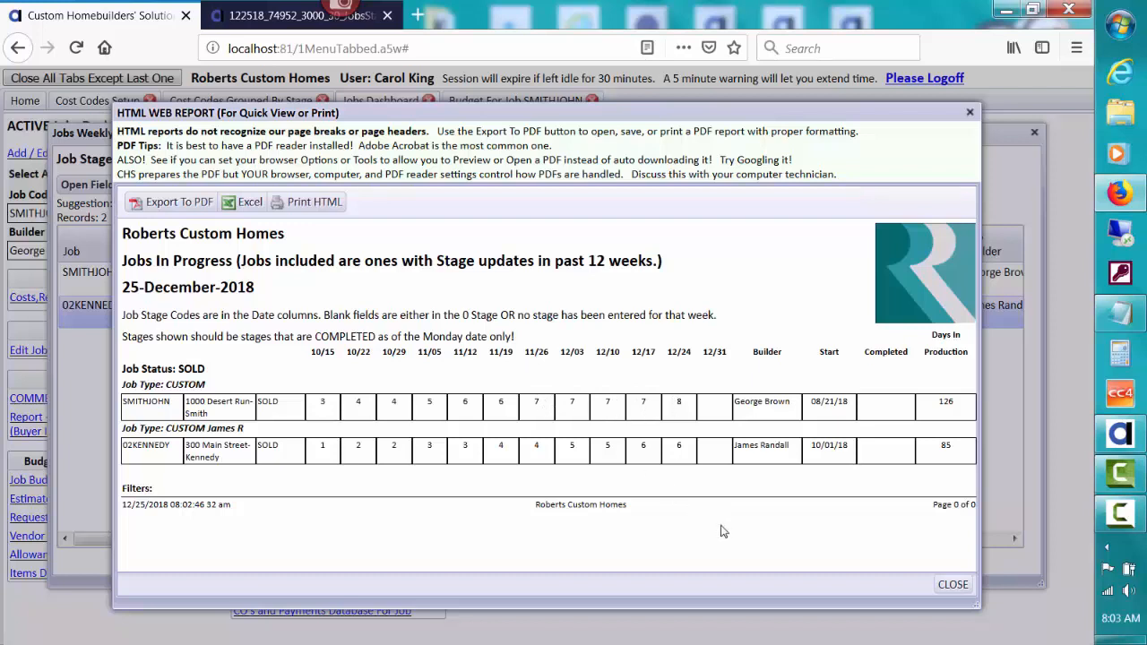
left_click(950, 584)
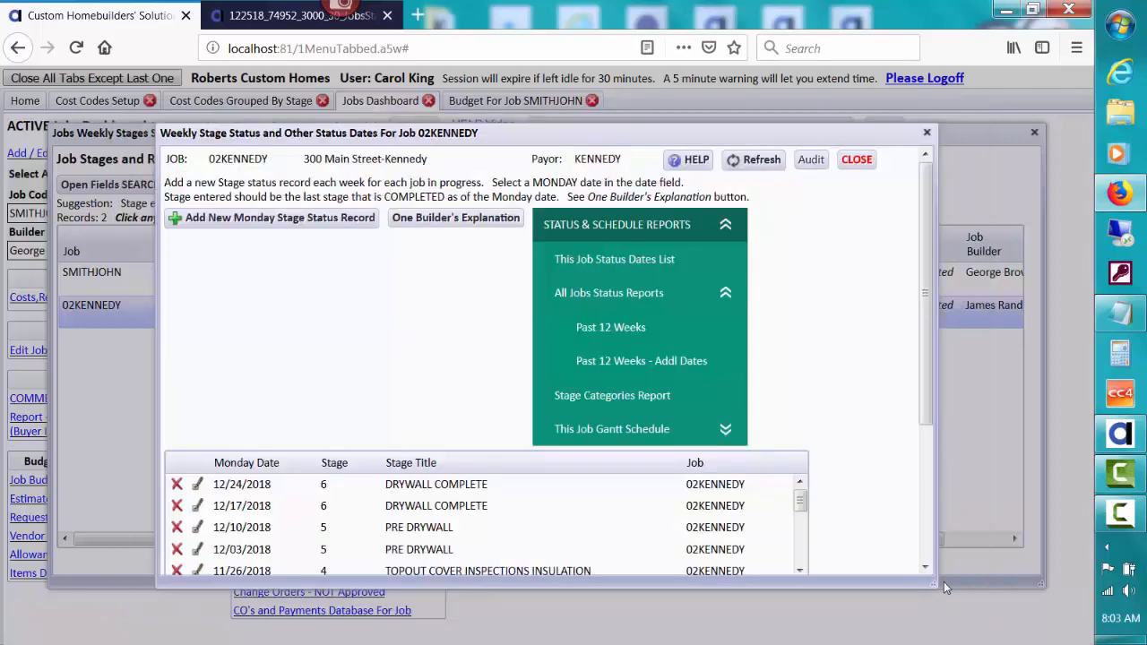
left_click(713, 373)
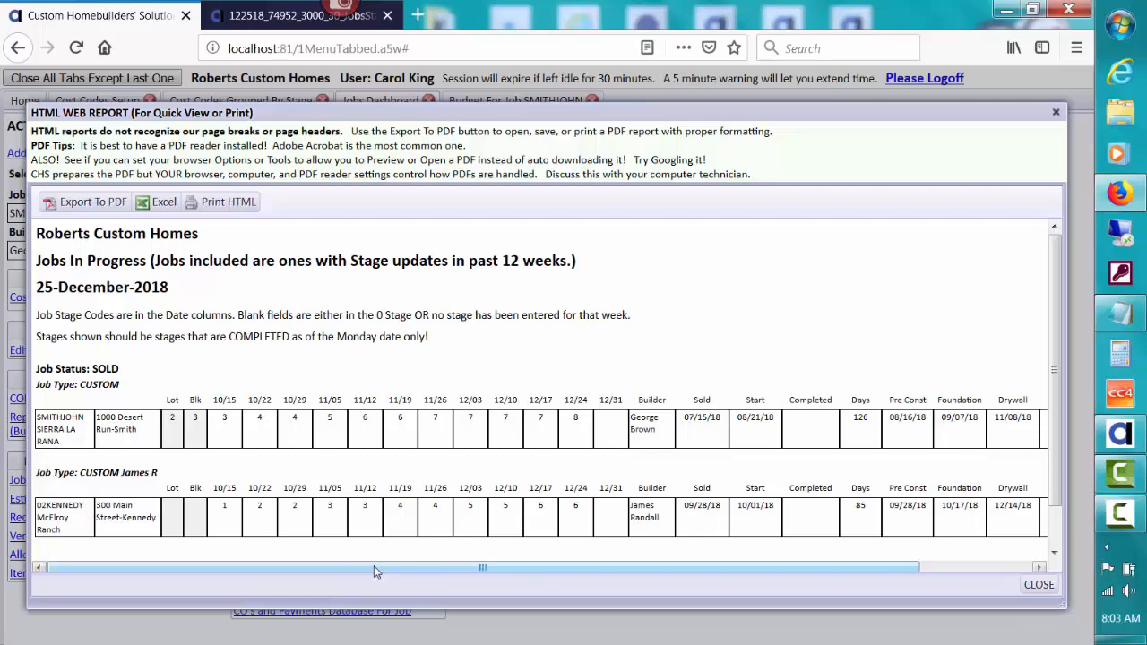
left_click_drag(373, 566, 505, 569)
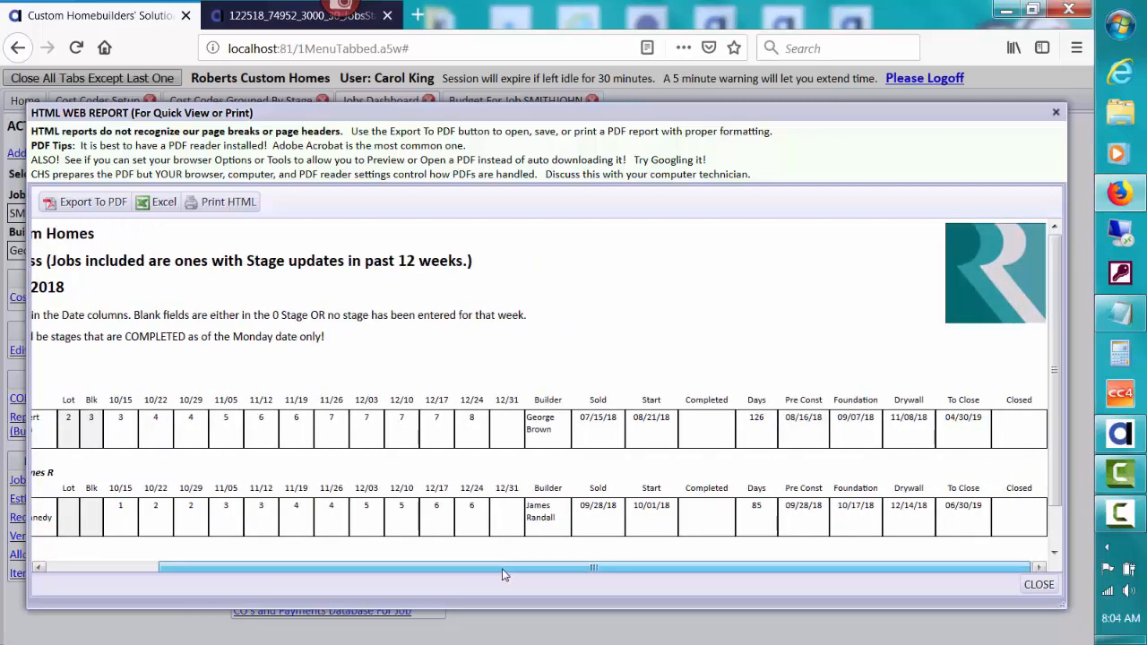
left_click_drag(506, 574, 366, 565)
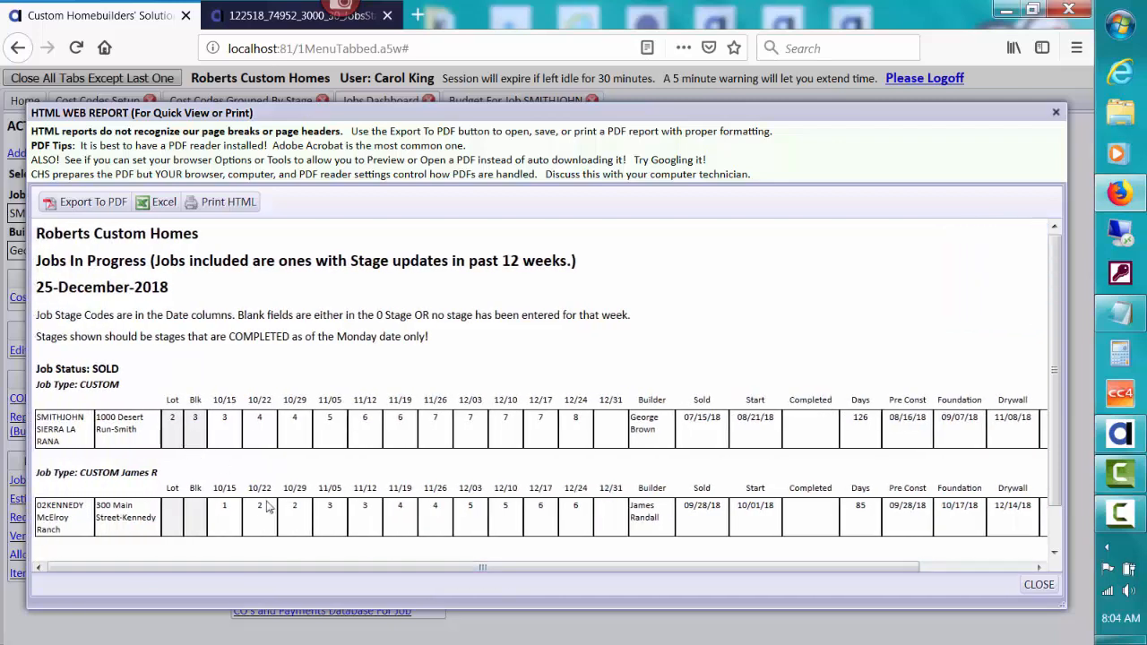
left_click_drag(300, 569, 539, 574)
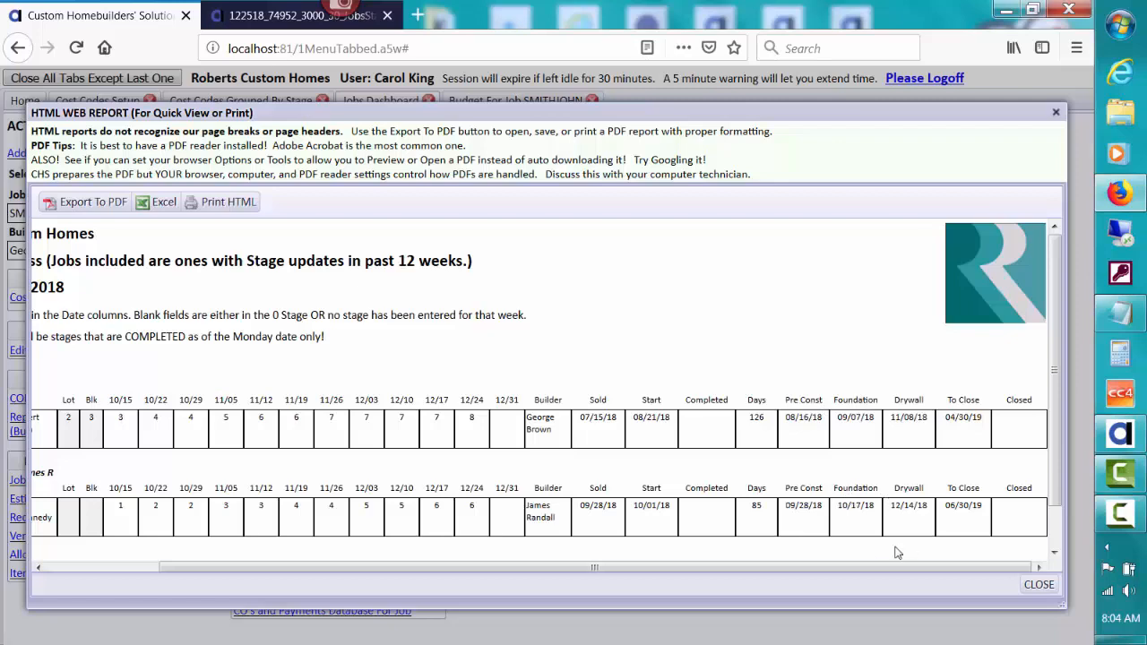
left_click_drag(832, 568, 711, 576)
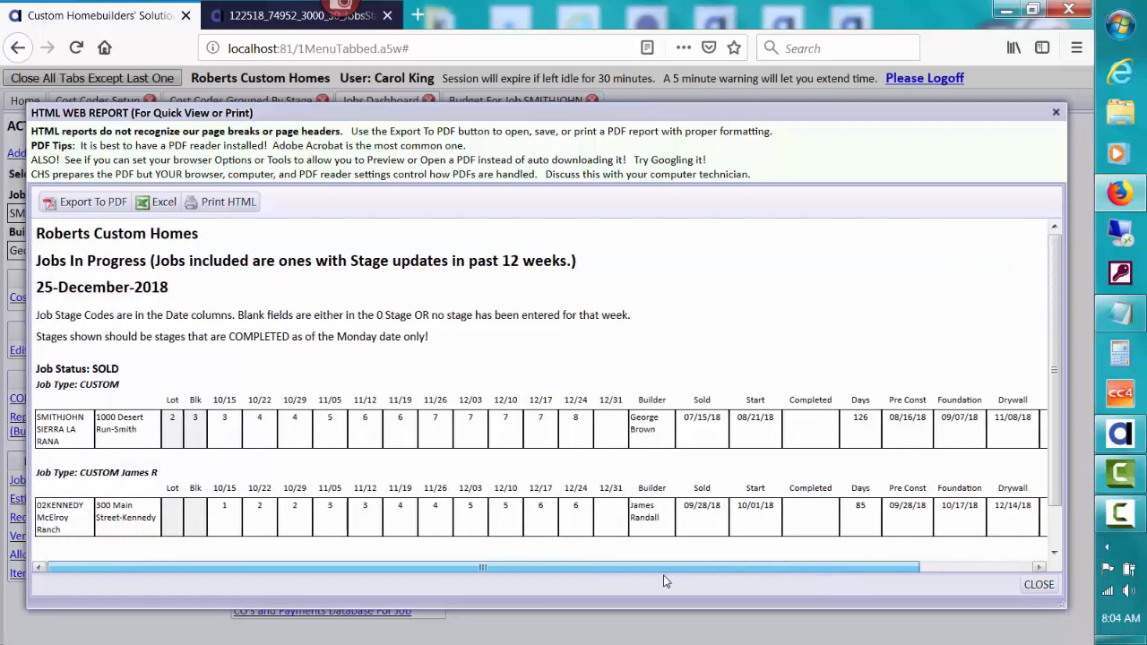
left_click(1039, 584)
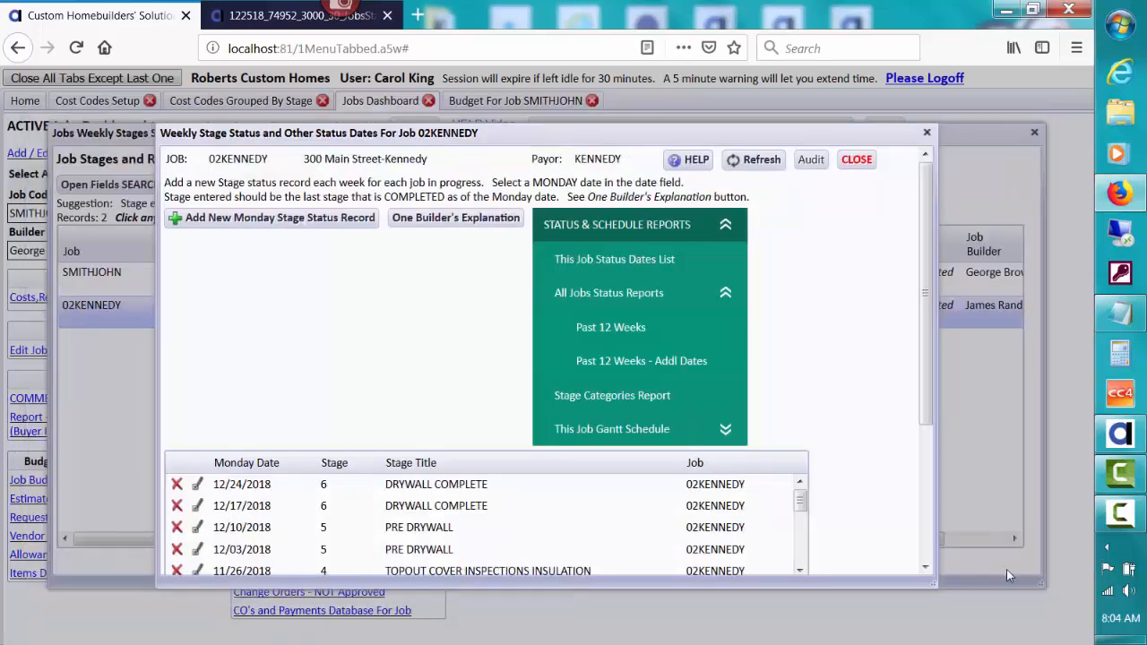
- Collapse Status & Schedule Reports and close the 02KENNEDY weekly status and Jobs Weekly Stages windows
left_click(681, 226)
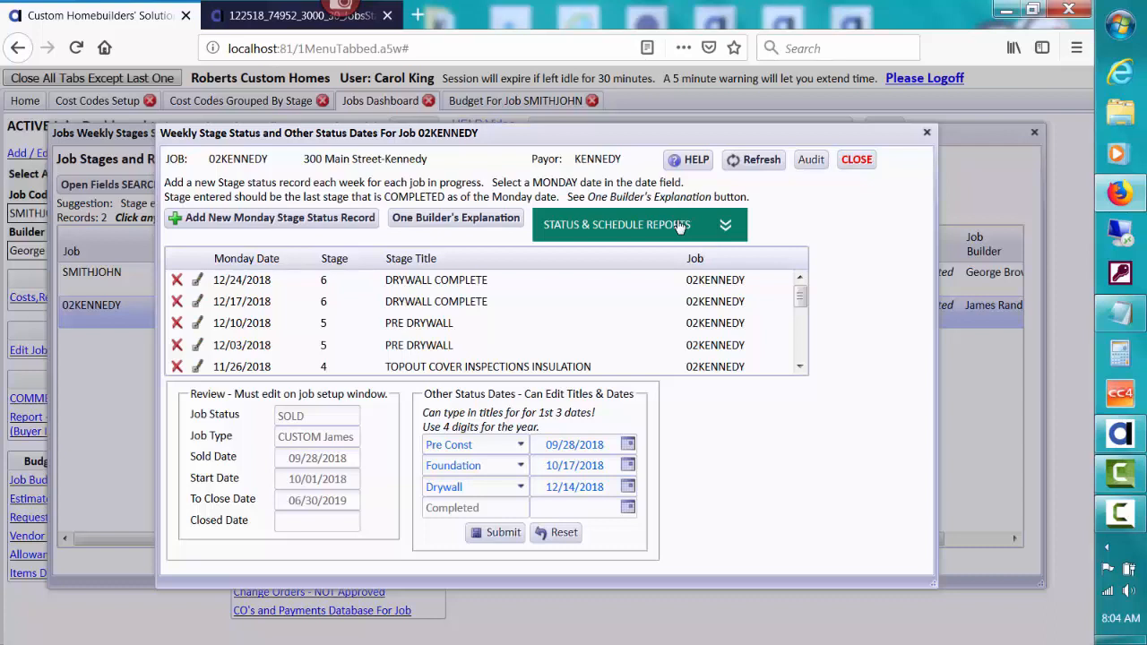
left_click(854, 160)
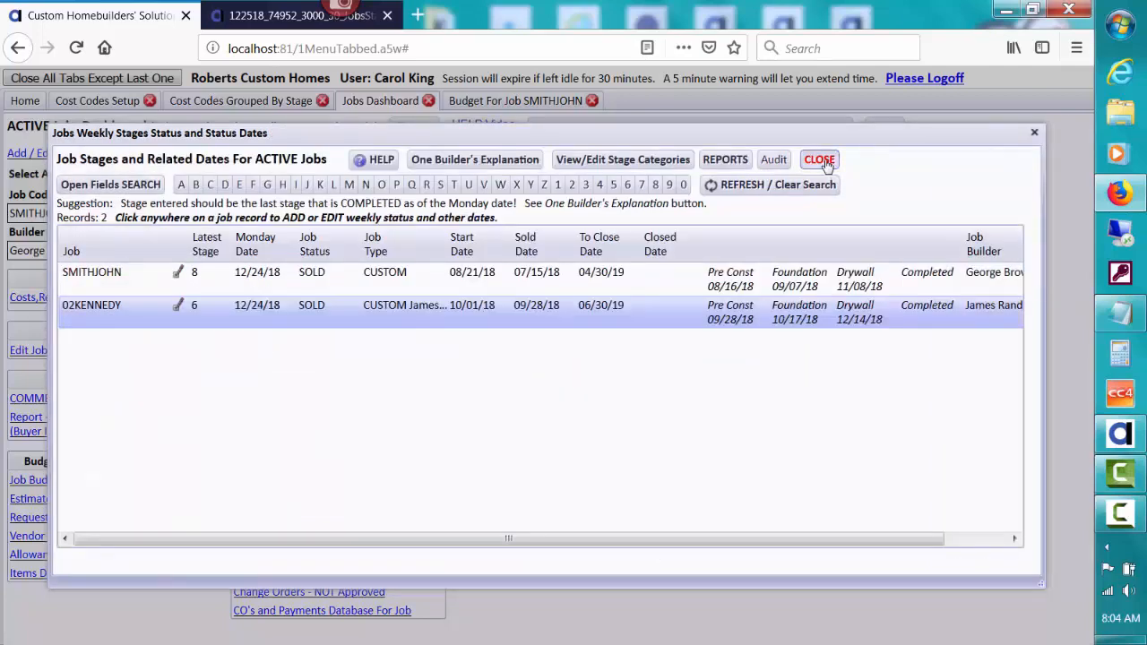
left_click(820, 161)
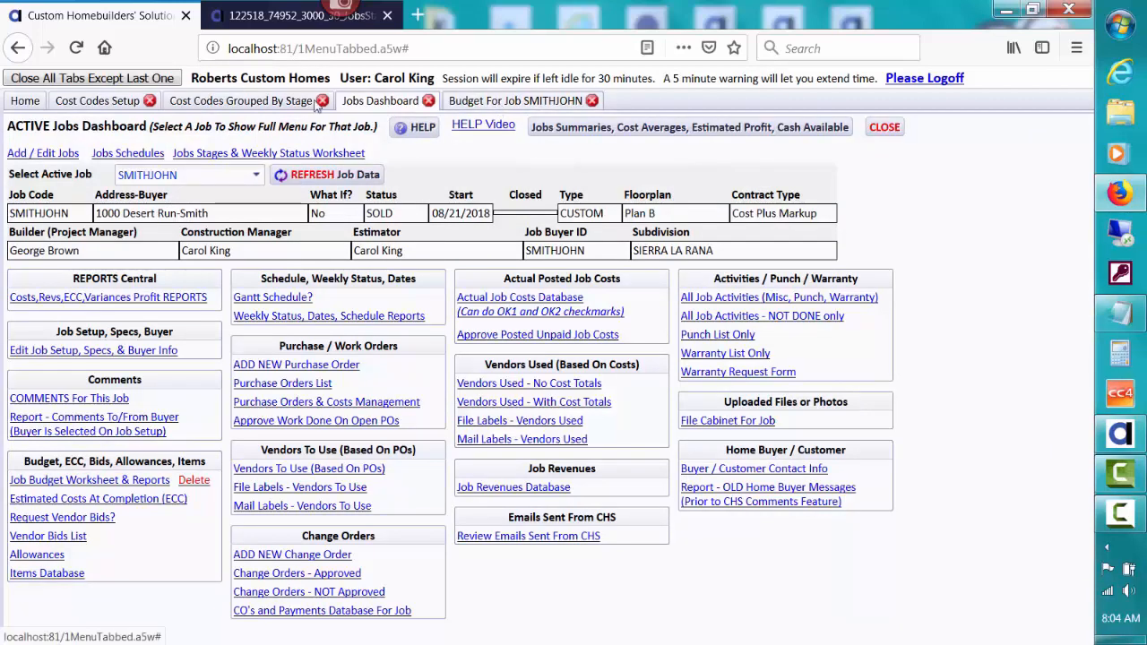
- Check the plumbing cost codes' Stage values in Cost Codes Setup, then view codes grouped by stage
left_click(119, 101)
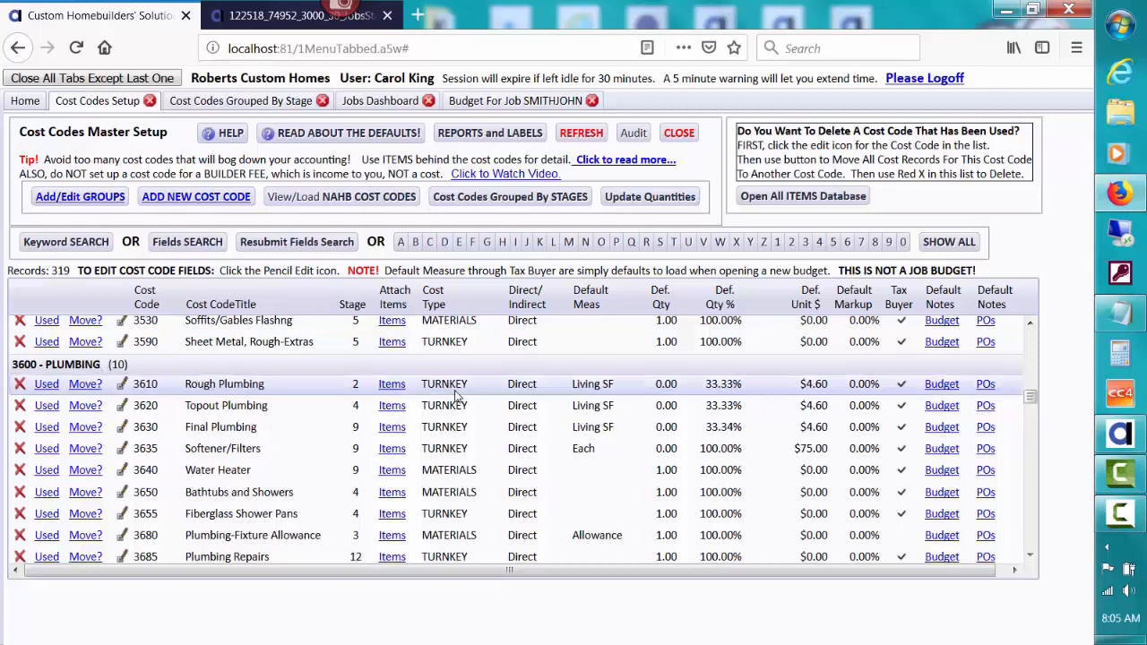
left_click_drag(1031, 408, 1033, 407)
mouse_move(355, 387)
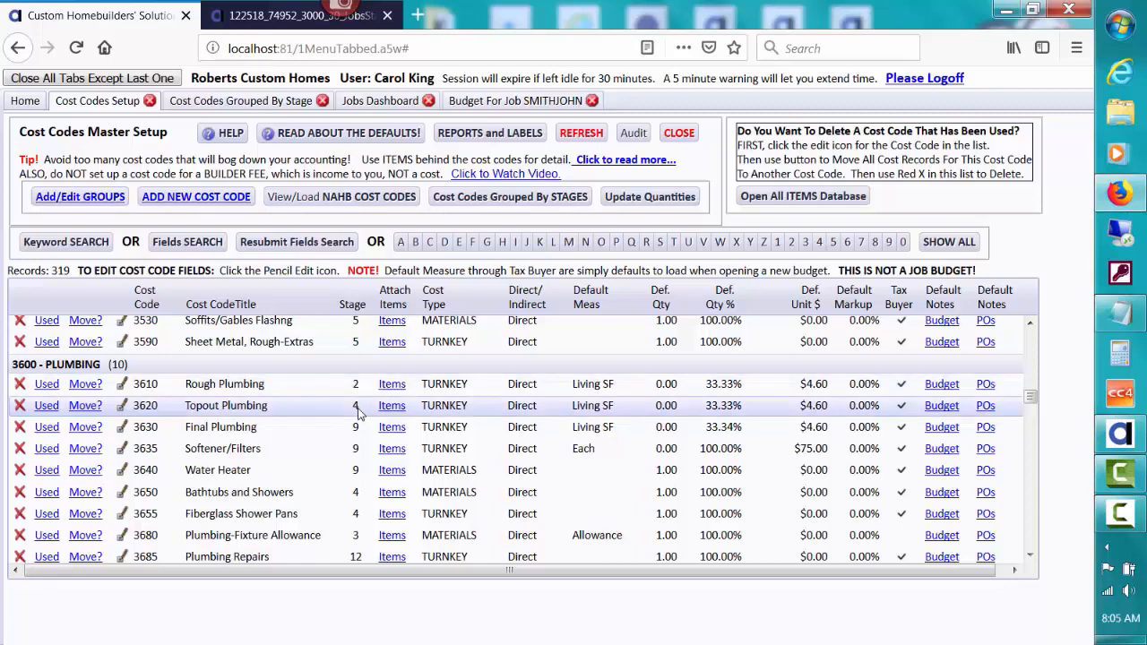
mouse_move(359, 411)
mouse_move(356, 434)
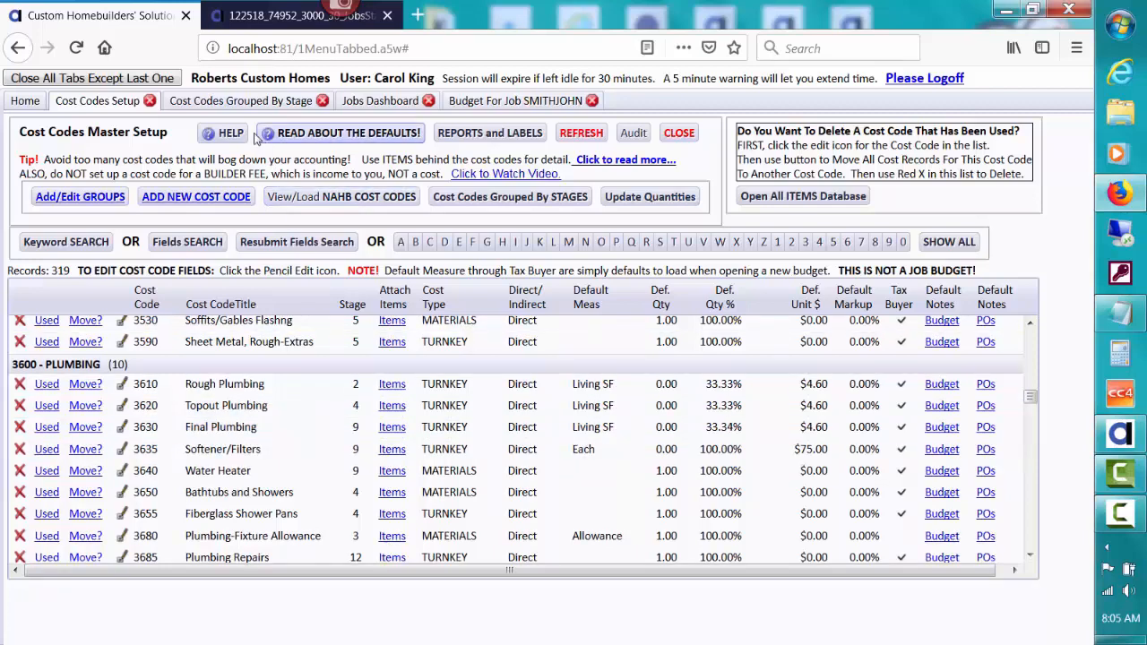
left_click(242, 102)
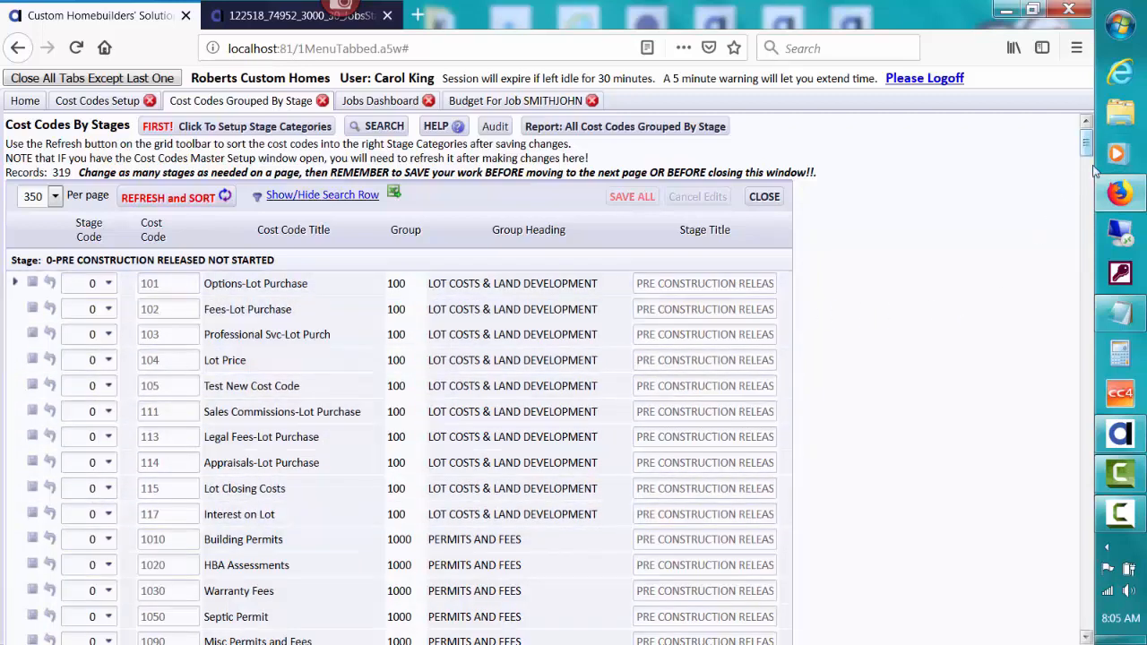
- Scroll the stage grid, then bring up the Budget For Job SMITHJOHN worksheet
mouse_move(1085, 146)
left_mouse_down()
mouse_move(1092, 321)
mouse_move(1066, 141)
left_mouse_up()
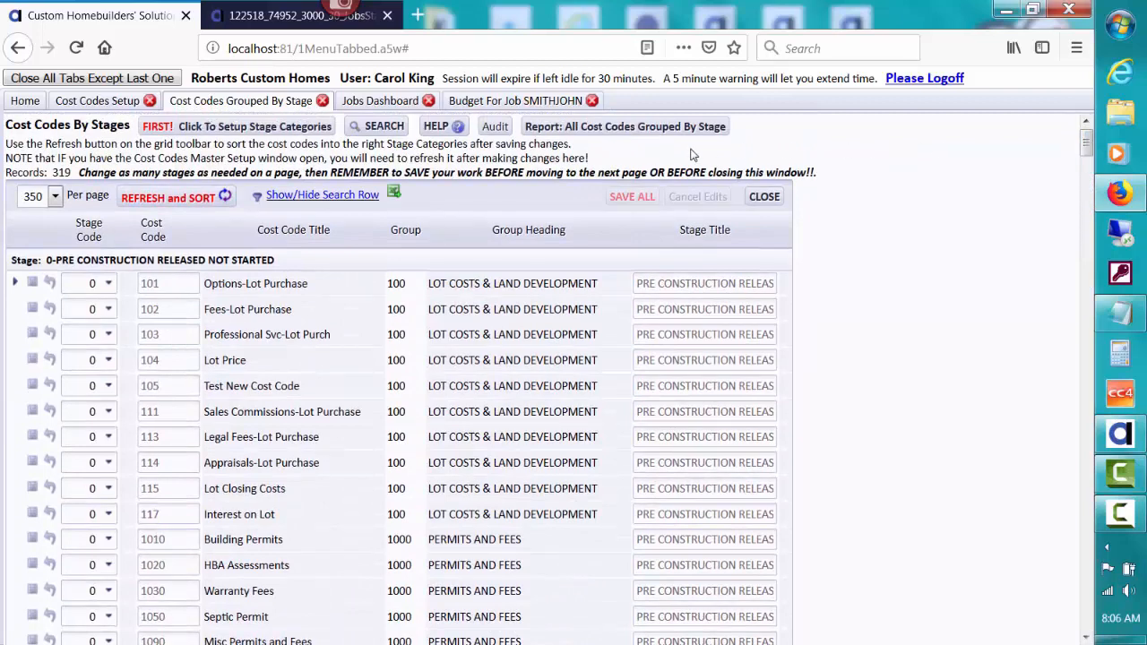
left_click(478, 101)
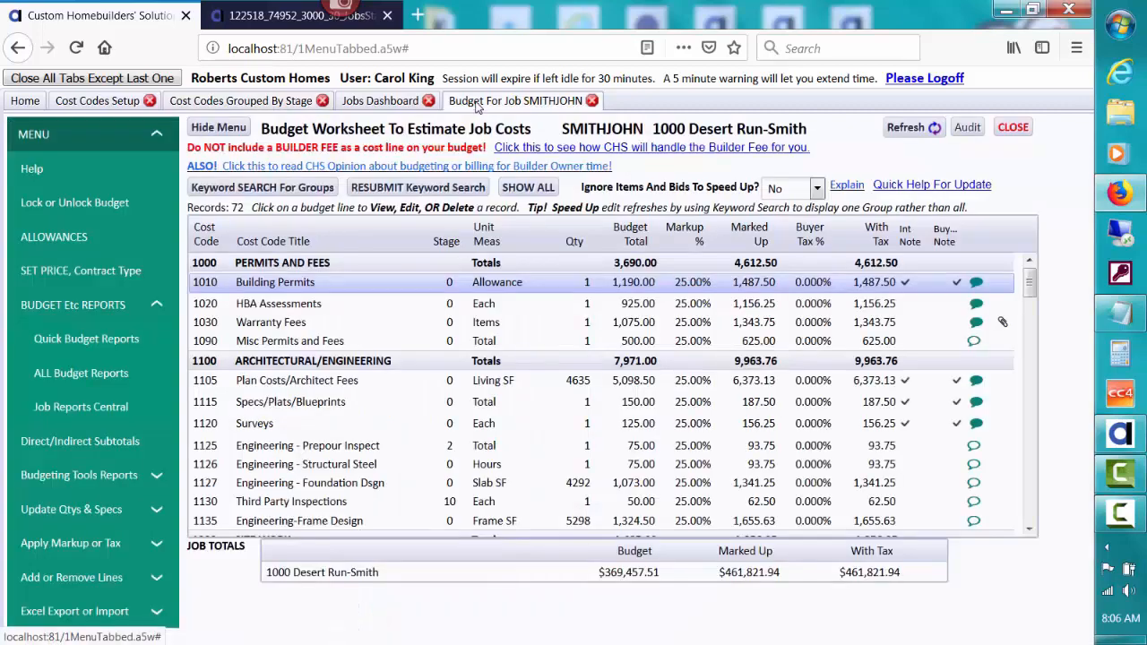
- Glance at the Jobs Dashboard, return to SMITHJOHN's budget, and bring up Quick Budget Reports
left_click(414, 103)
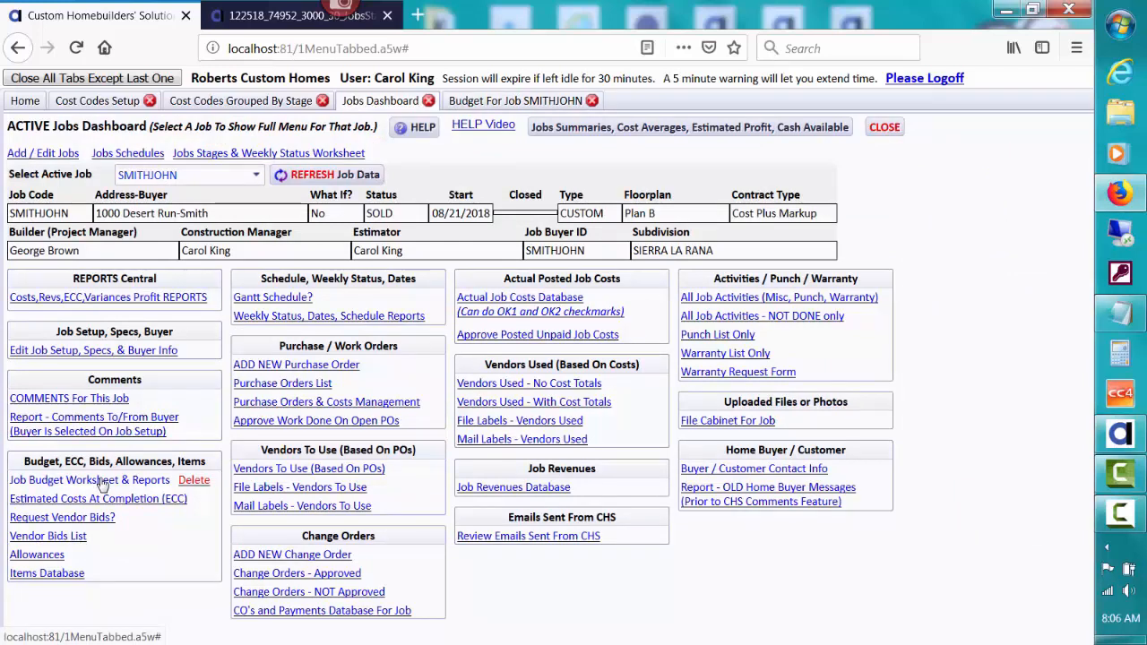
left_click(495, 103)
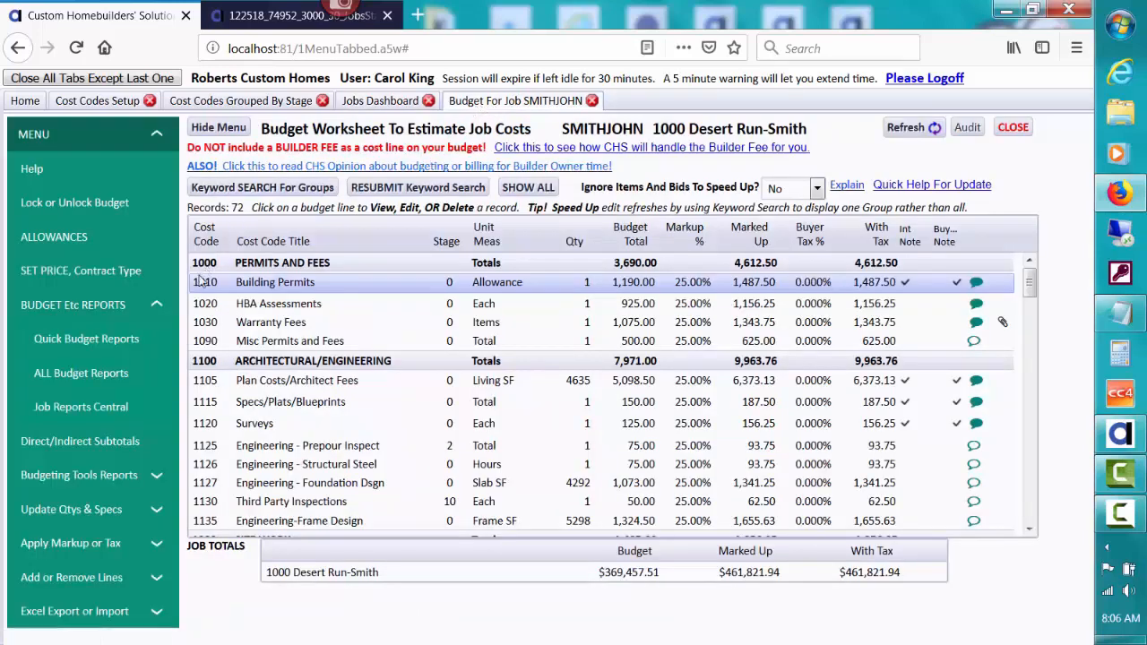
left_click(116, 341)
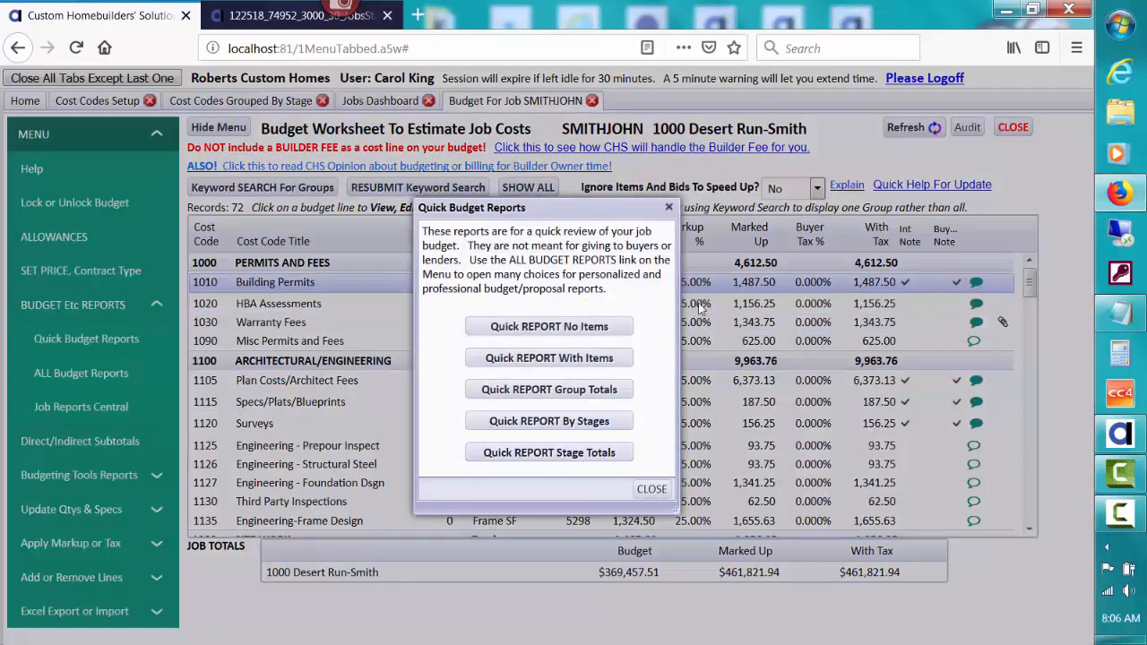
left_click(590, 454)
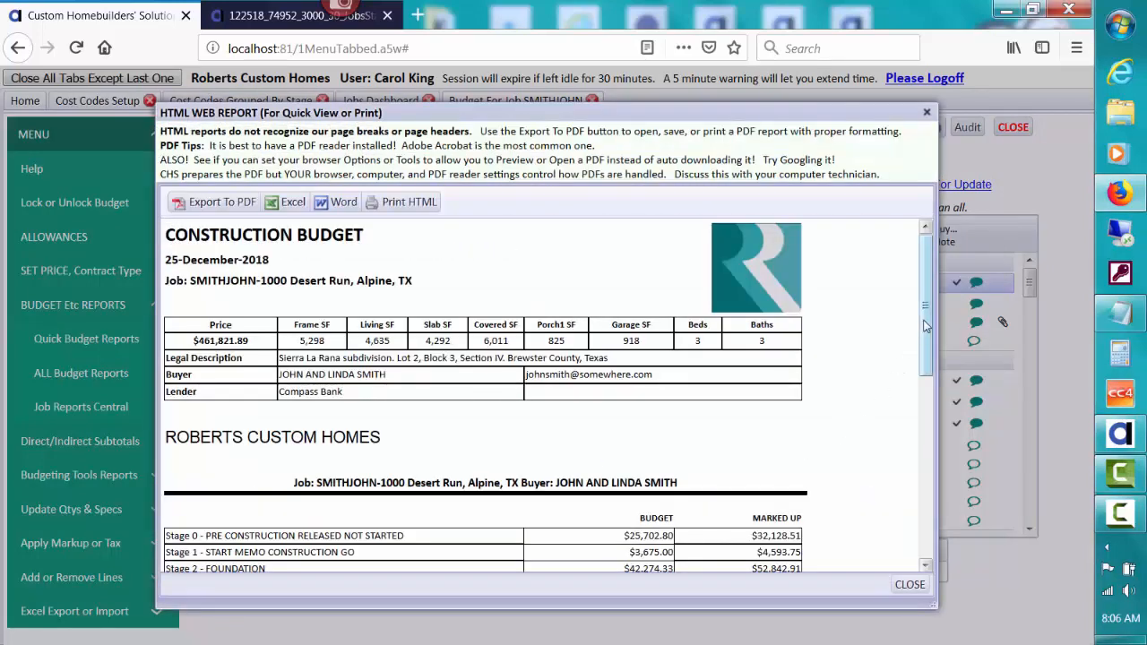
left_click_drag(925, 330, 929, 414)
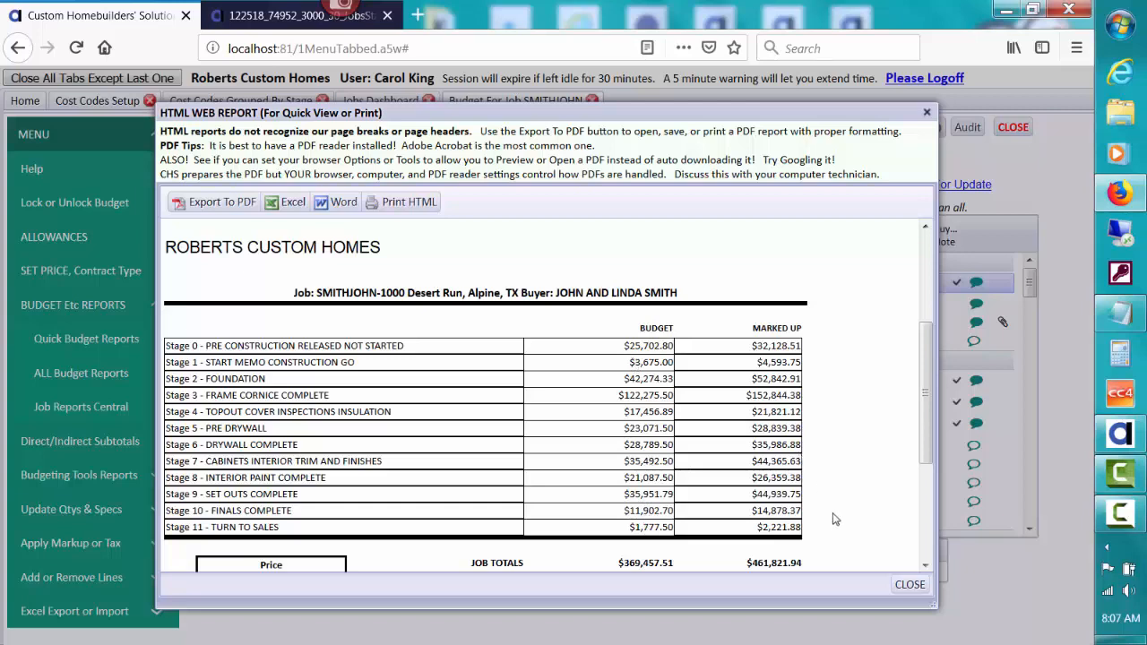
left_click(907, 586)
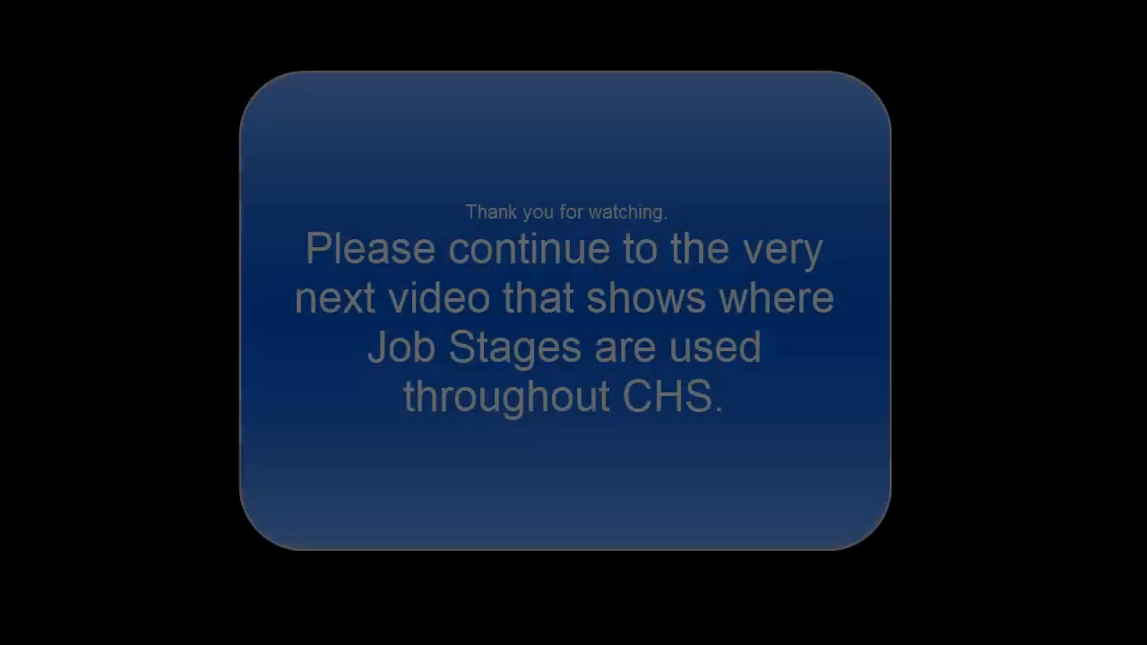